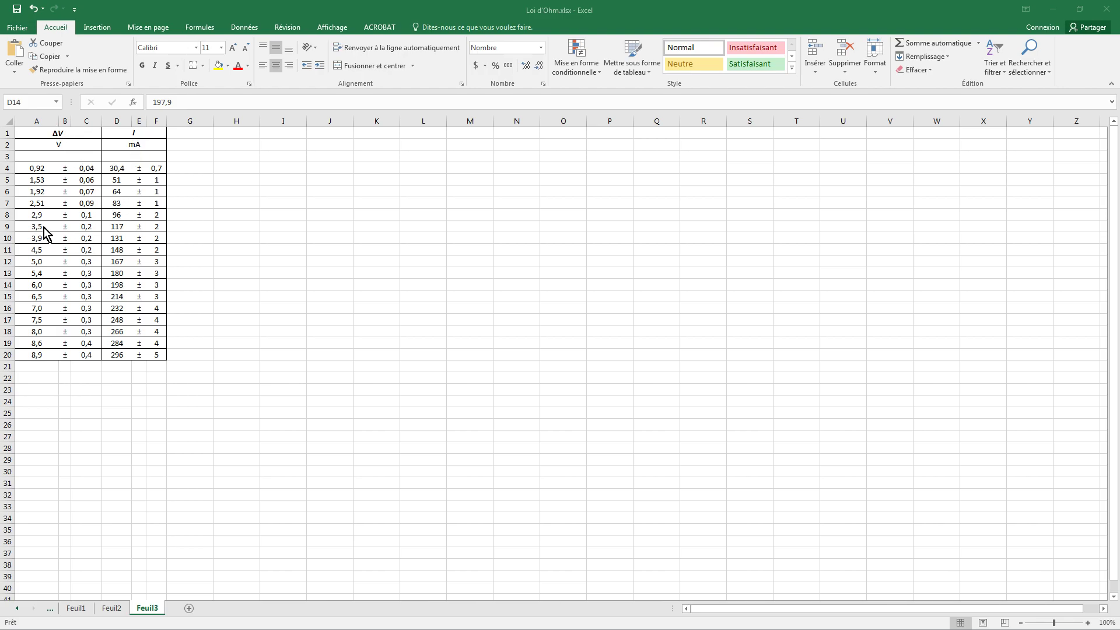
Step: Insert a scatter chart from the ΔV values in A4:A20 and the I values in D4:D20
click(37, 168)
drag(37, 168, 34, 354)
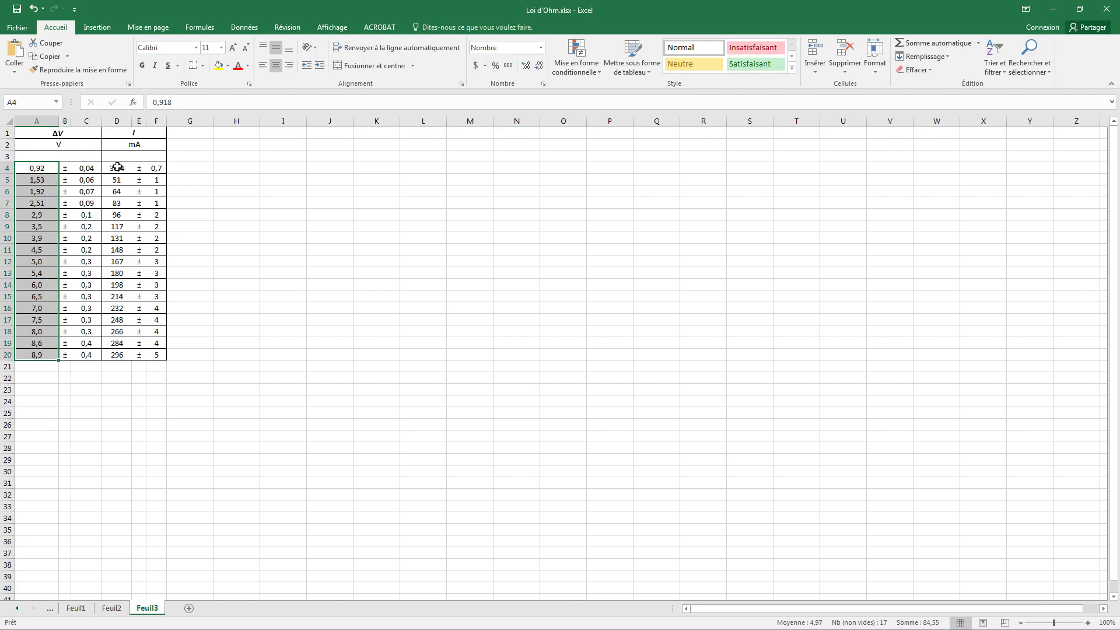
drag(116, 167, 113, 358)
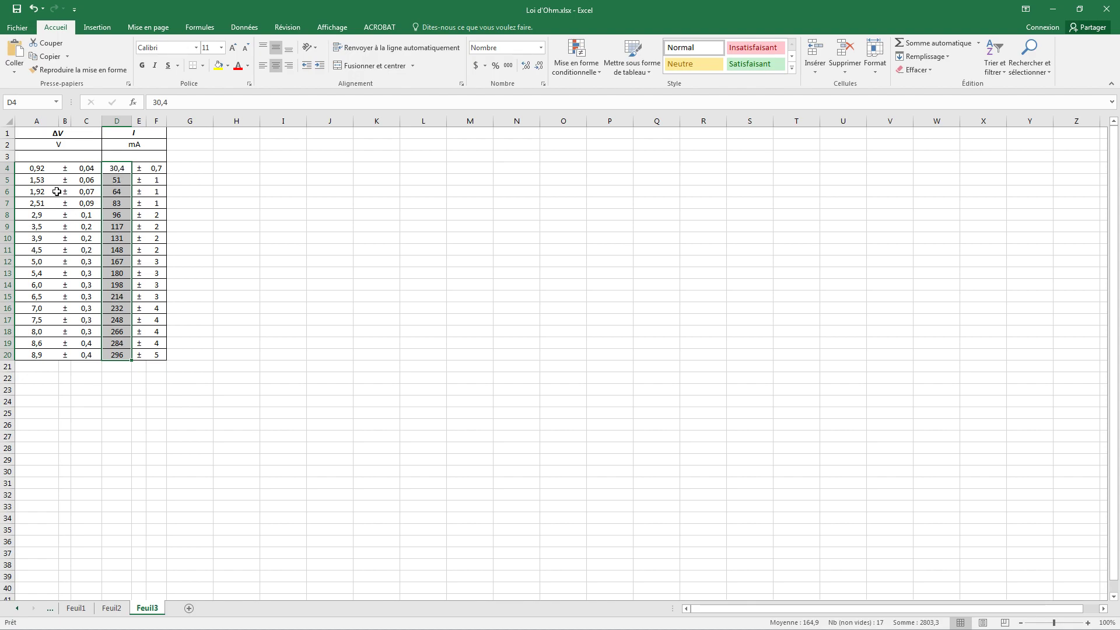
drag(34, 170, 36, 354)
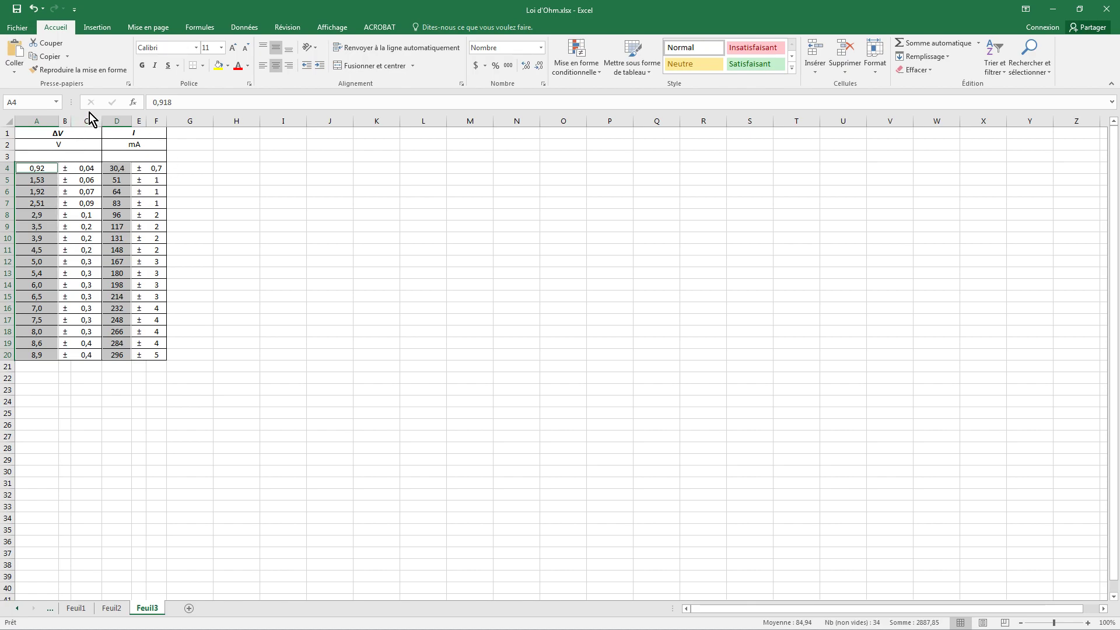
click(96, 28)
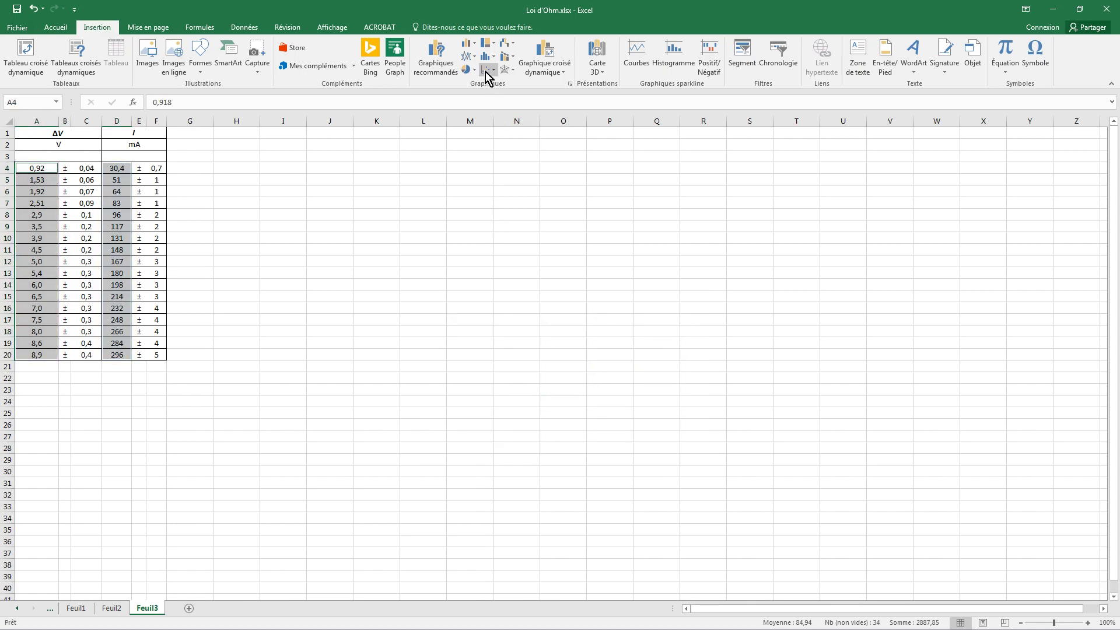
click(497, 111)
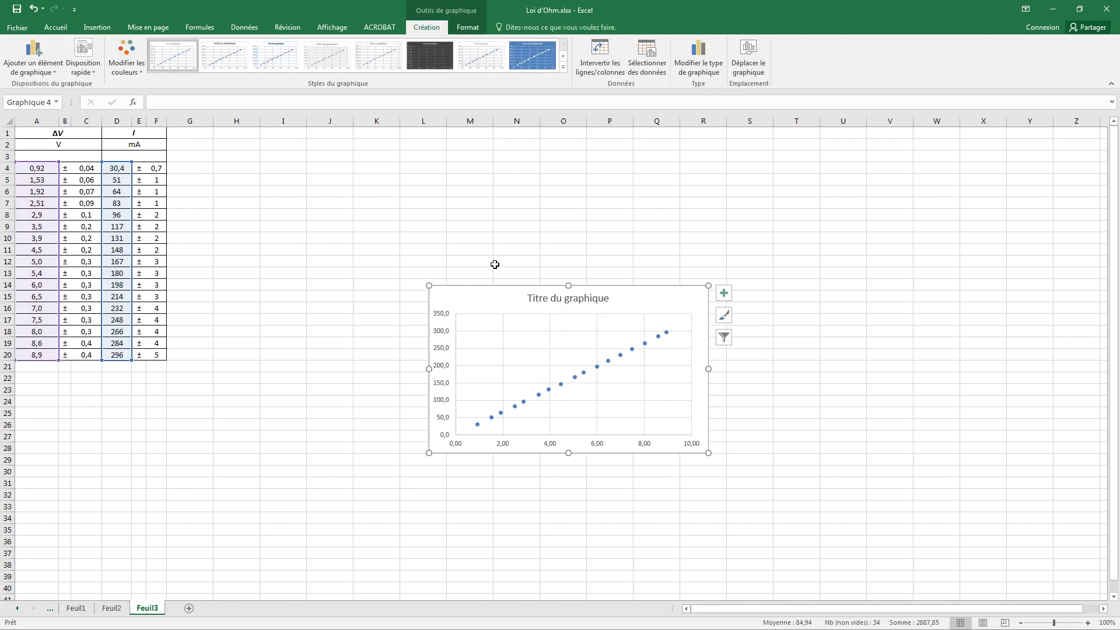
Step: Place the chart beside the table and enlarge it, and swap its series so X uses D4:D20 and Y uses A4:A20
drag(485, 299, 246, 162)
drag(473, 318, 591, 415)
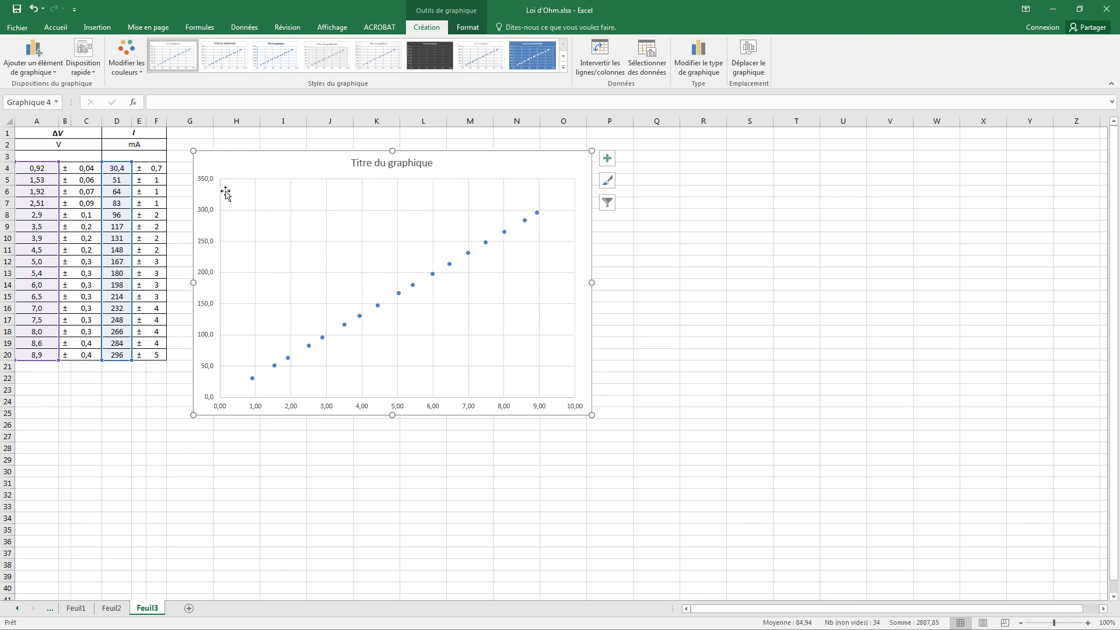
click(345, 327)
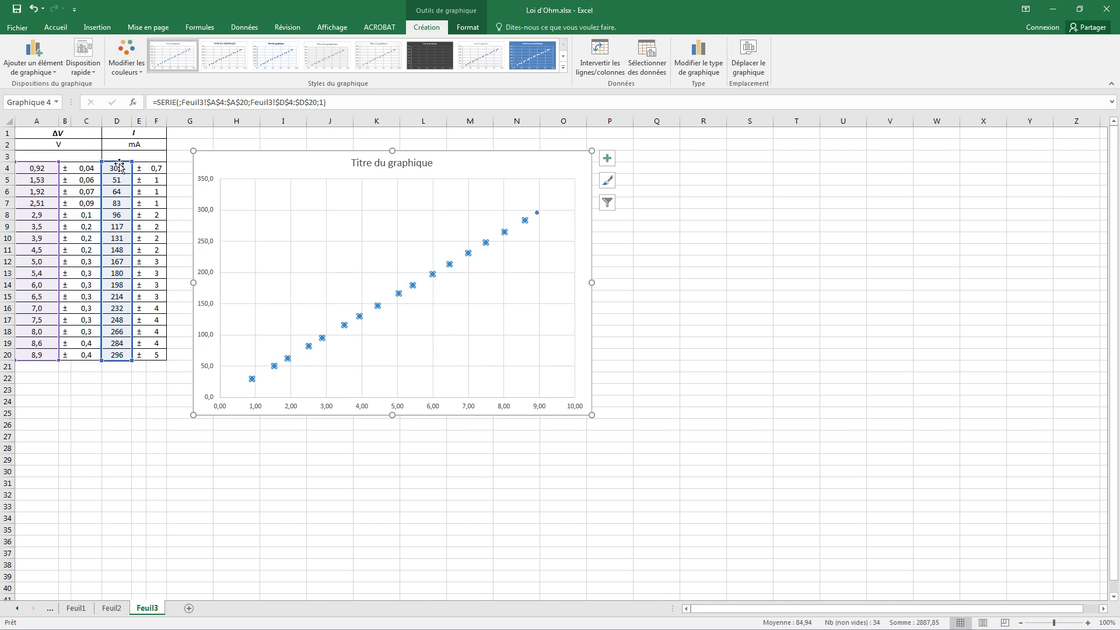
drag(116, 168, 40, 165)
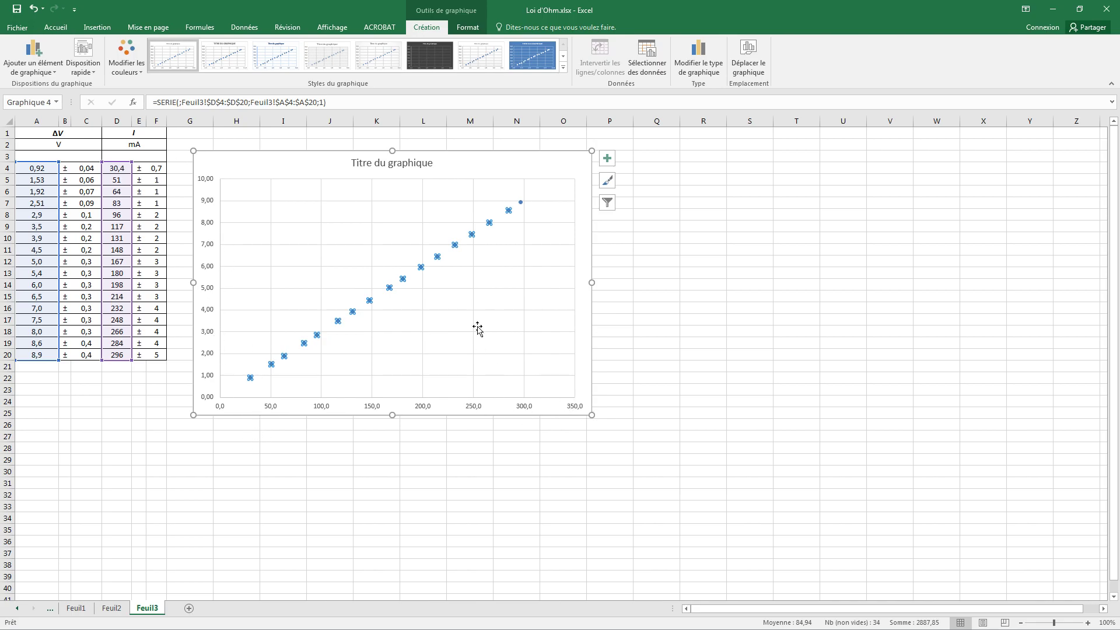
Step: Add error bars (Barres d'erreur) to the chart's data series
click(394, 245)
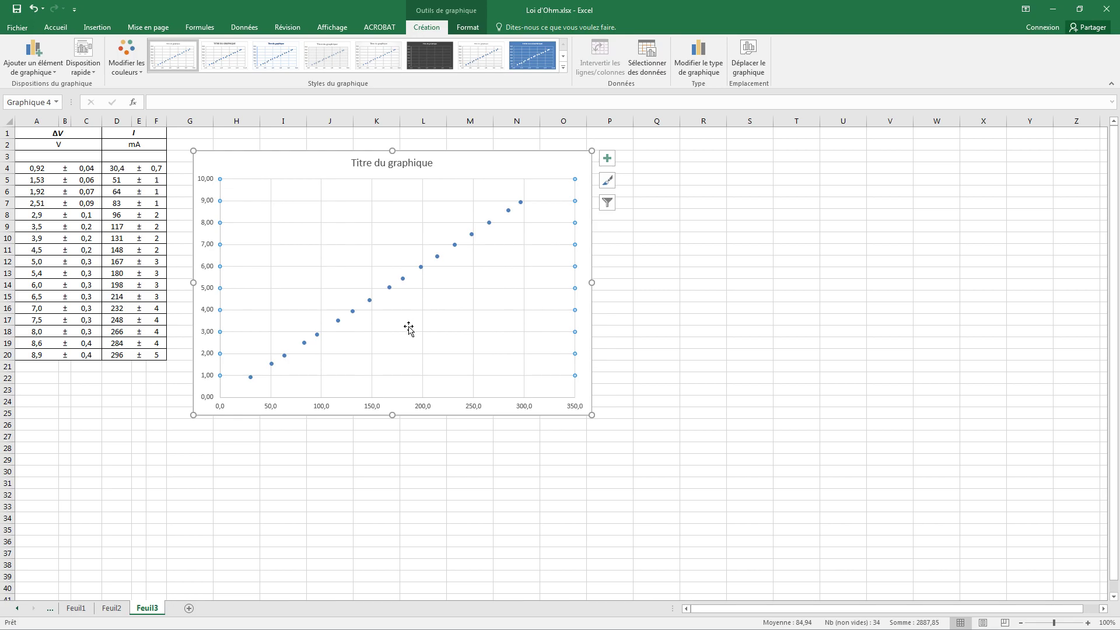
click(420, 267)
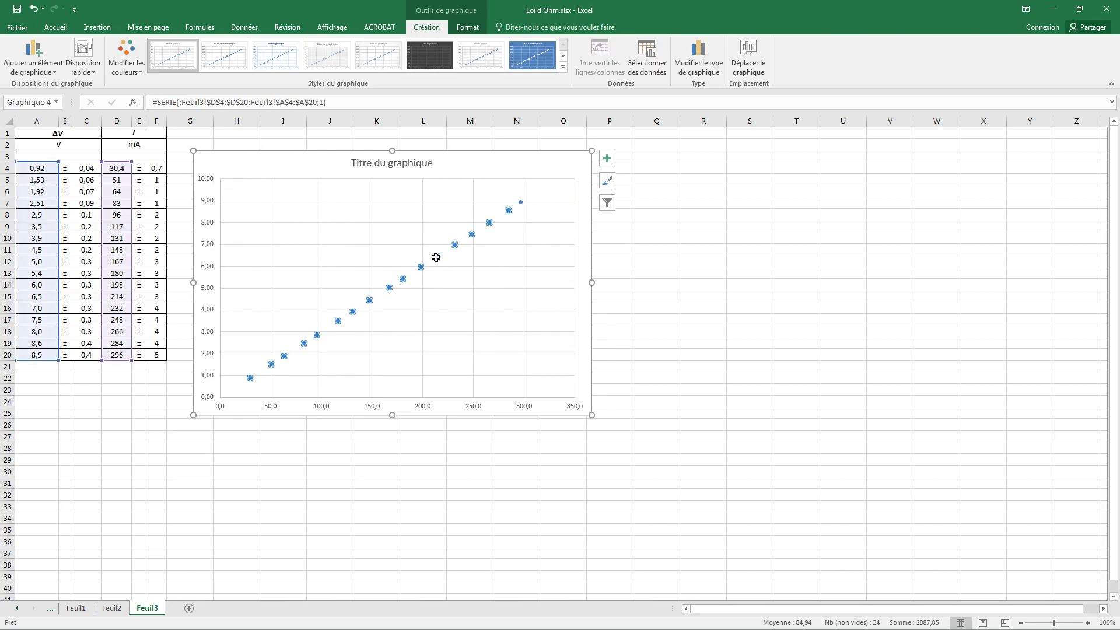
click(607, 163)
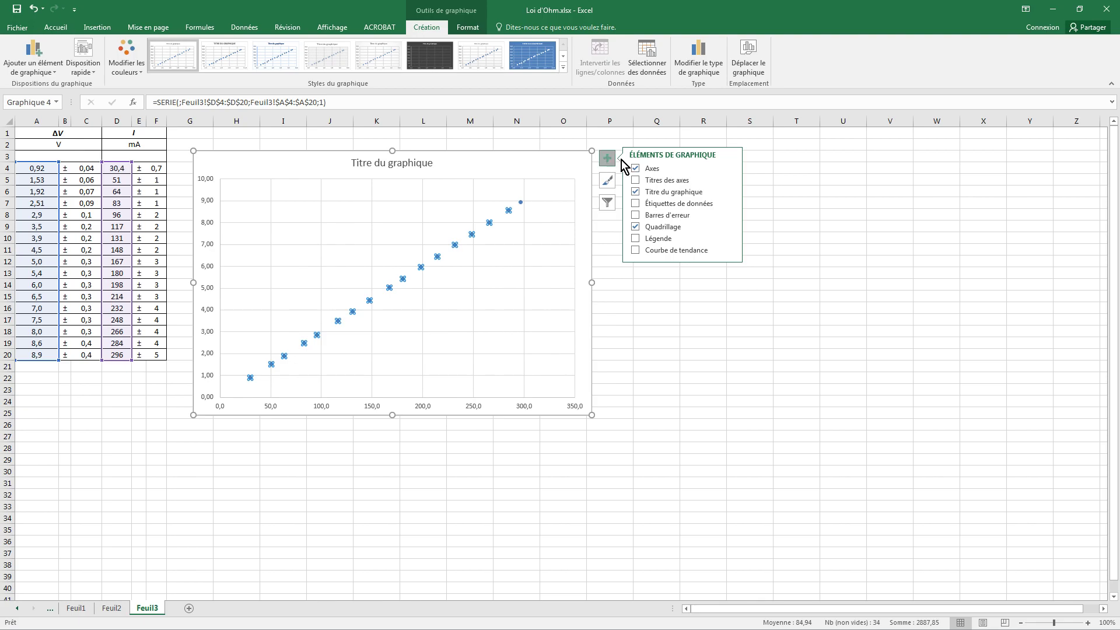
click(639, 180)
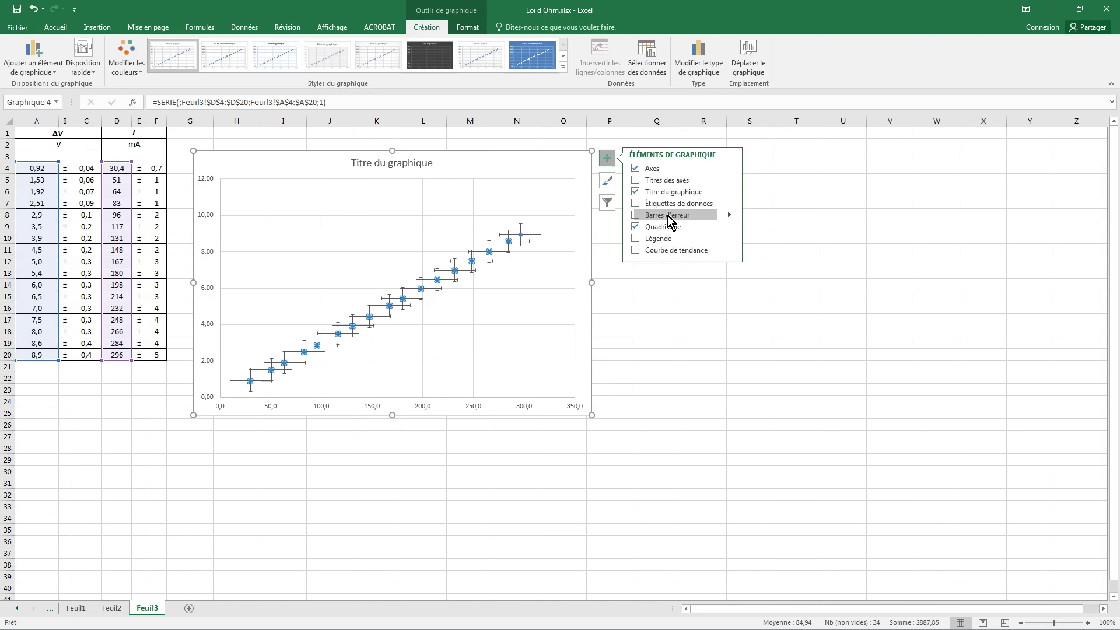
click(635, 215)
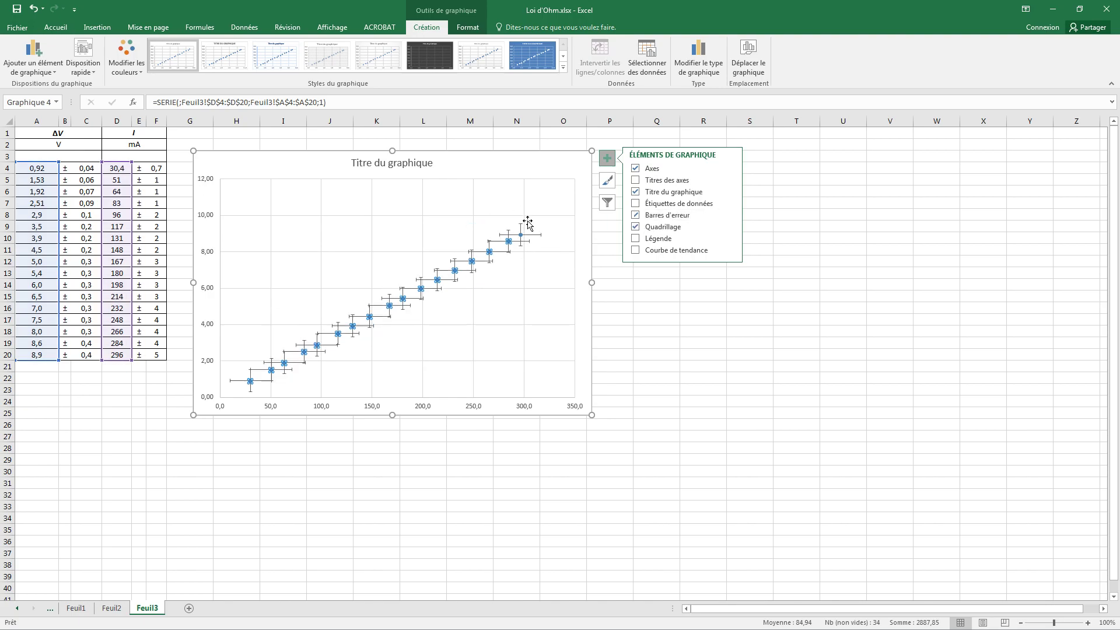
Step: Open the additional error bar options and set the horizontal bars' error amount to Personnalisé
click(729, 214)
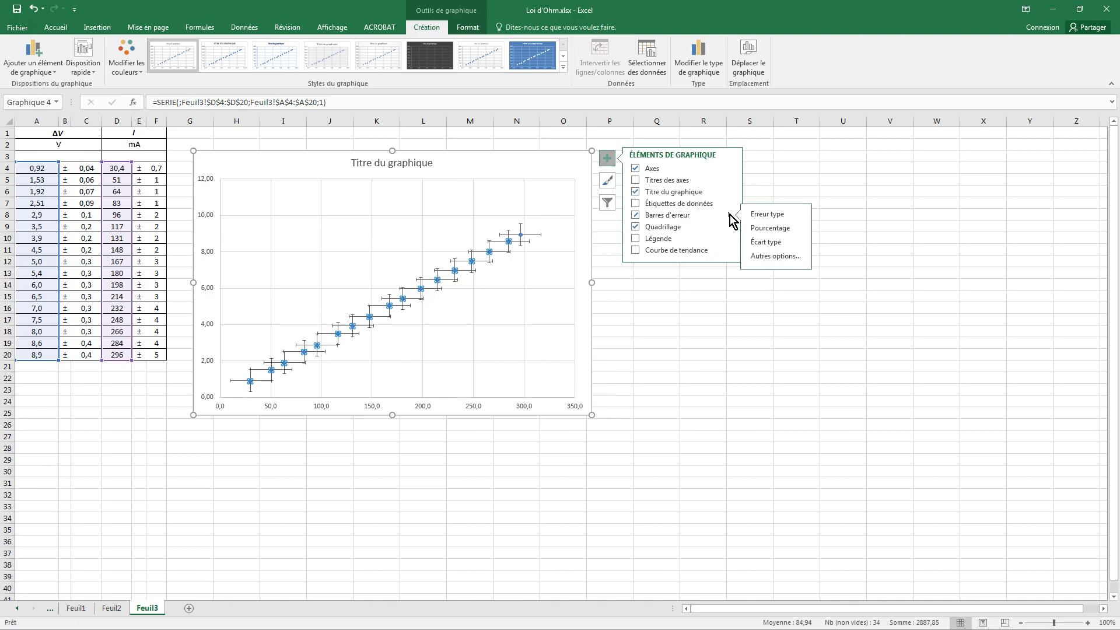
click(773, 241)
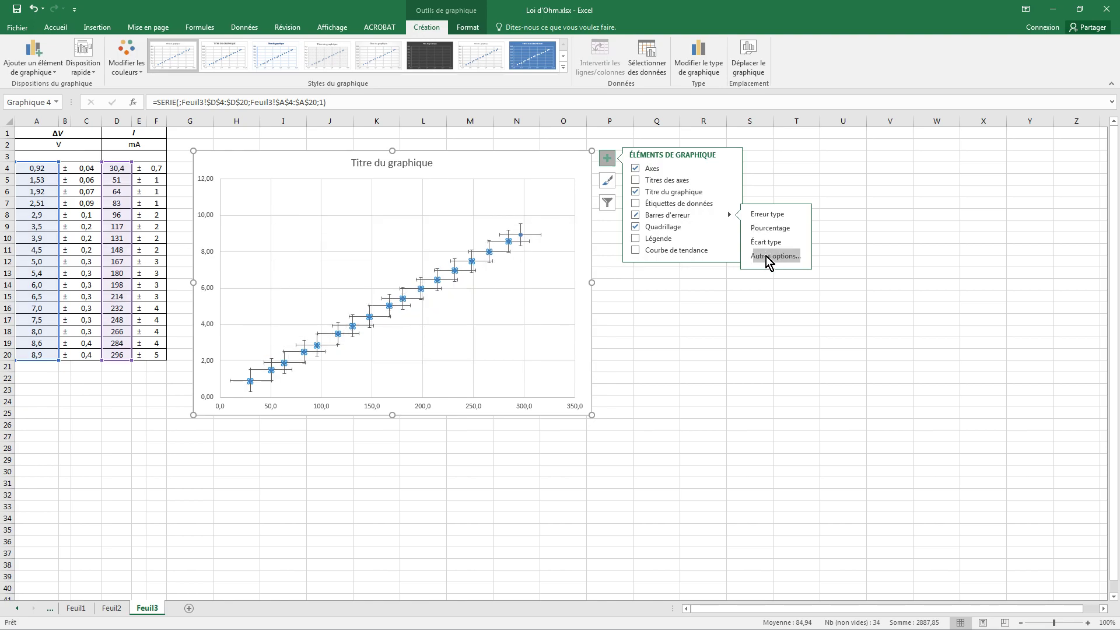
click(764, 256)
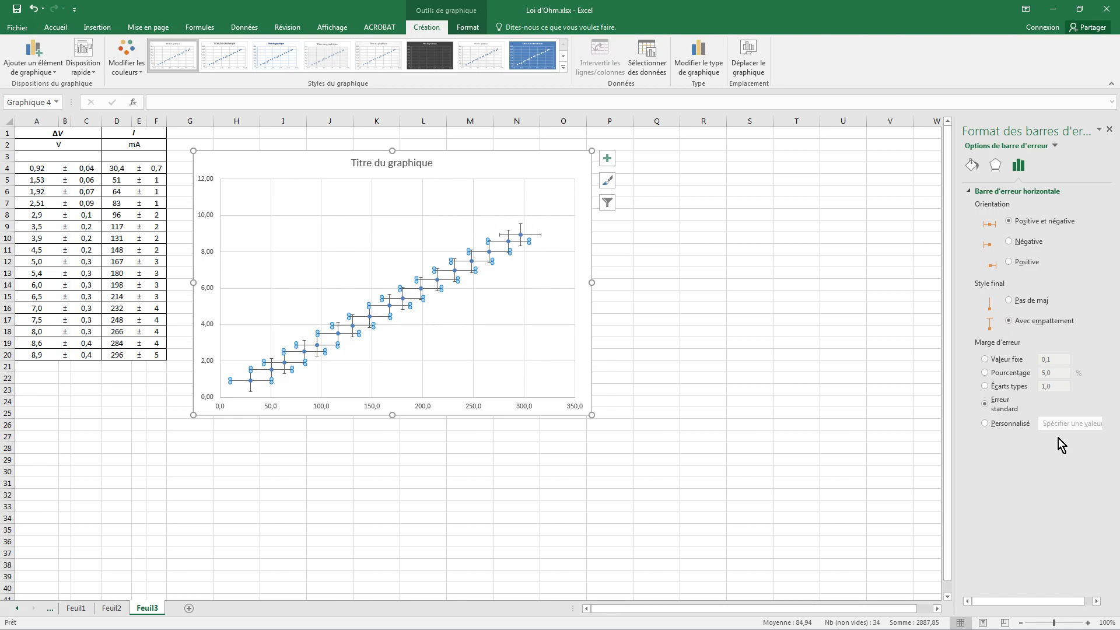
click(985, 359)
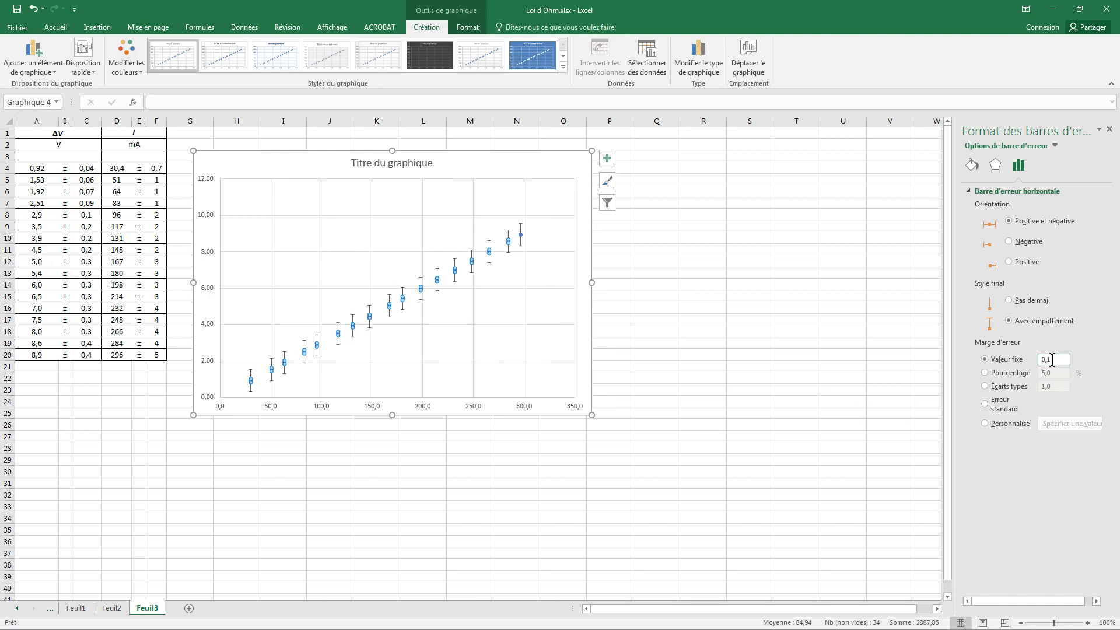
click(985, 373)
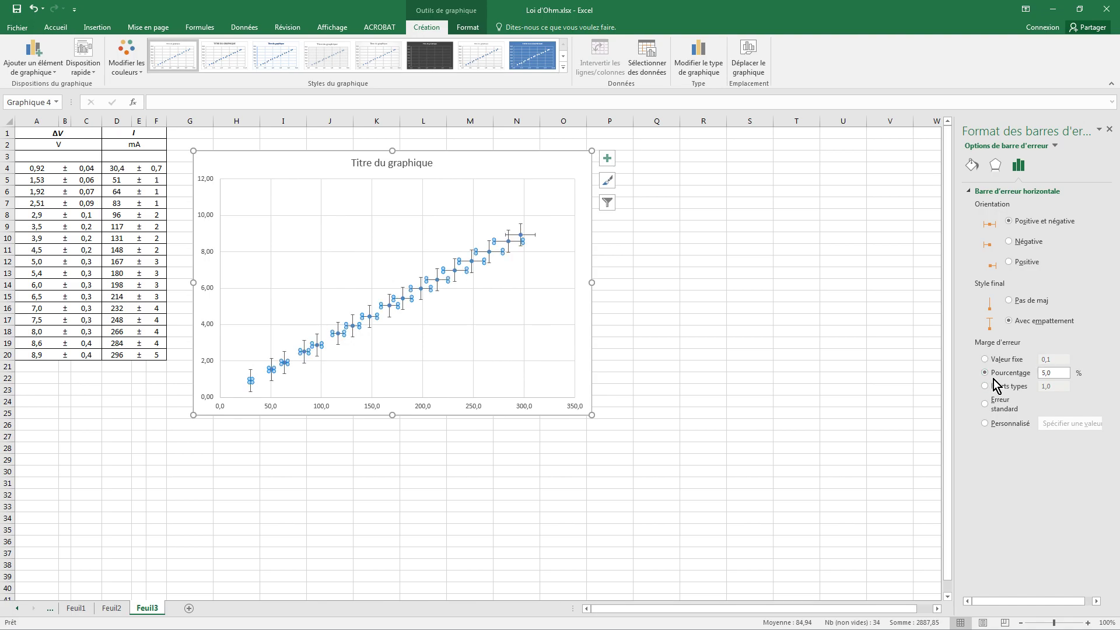
click(985, 424)
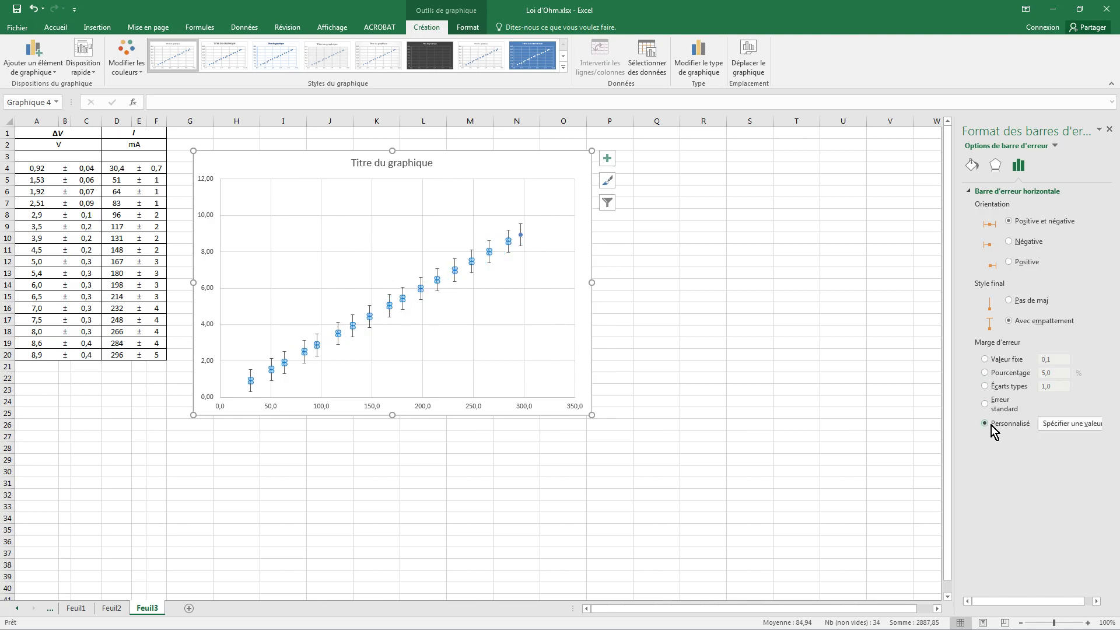
Step: Specify F4:F20 as both the positive and negative custom error values of the horizontal error bars
click(1064, 422)
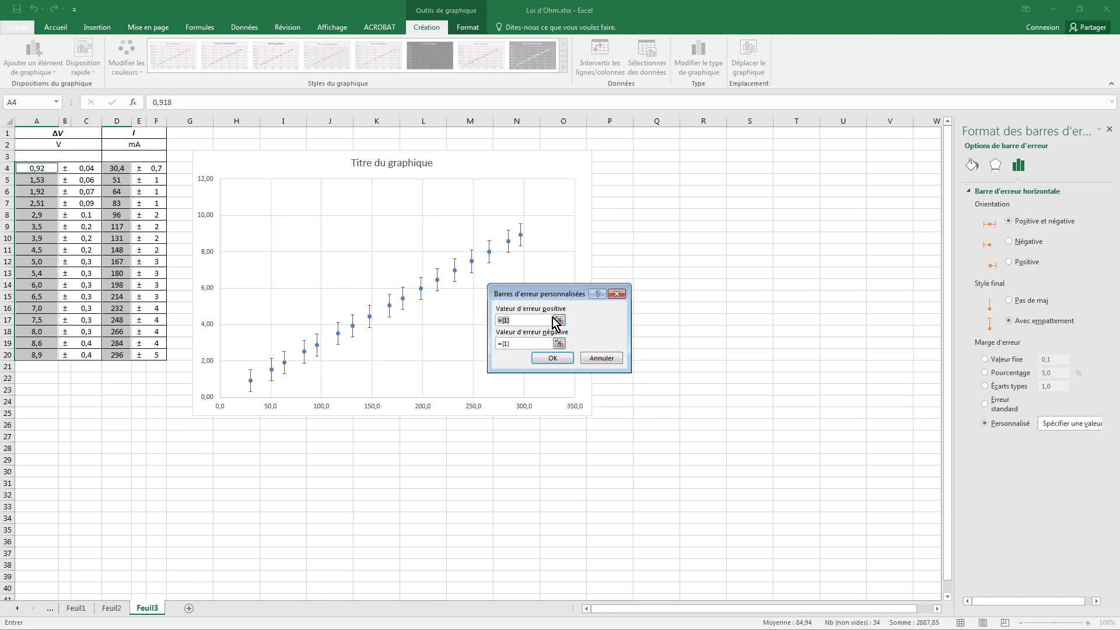
drag(545, 319, 494, 319)
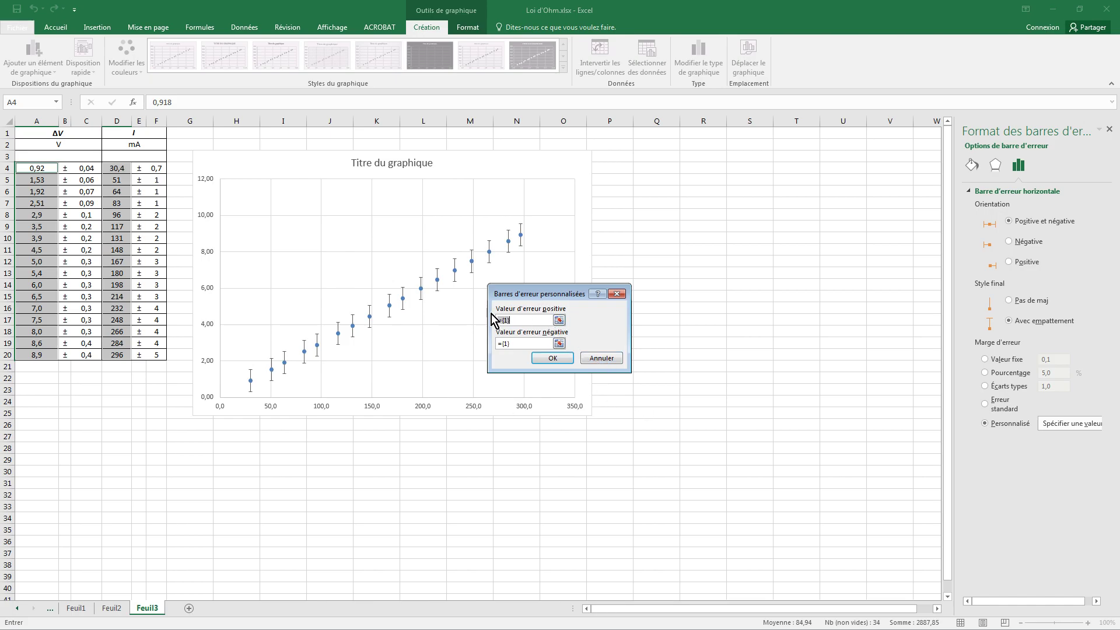
click(558, 320)
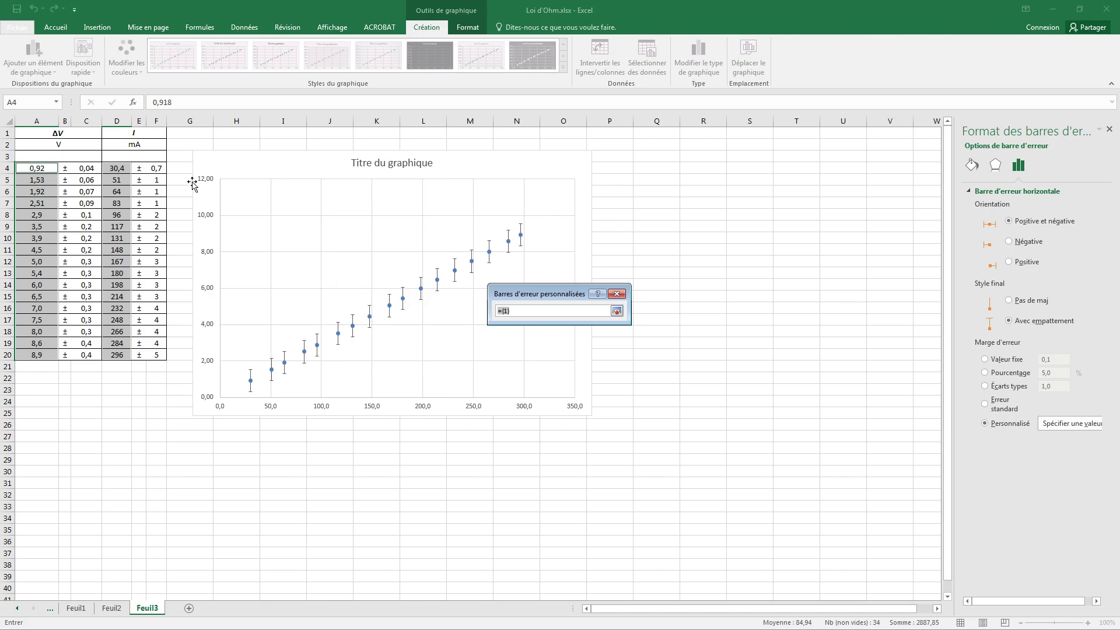
drag(155, 170, 155, 355)
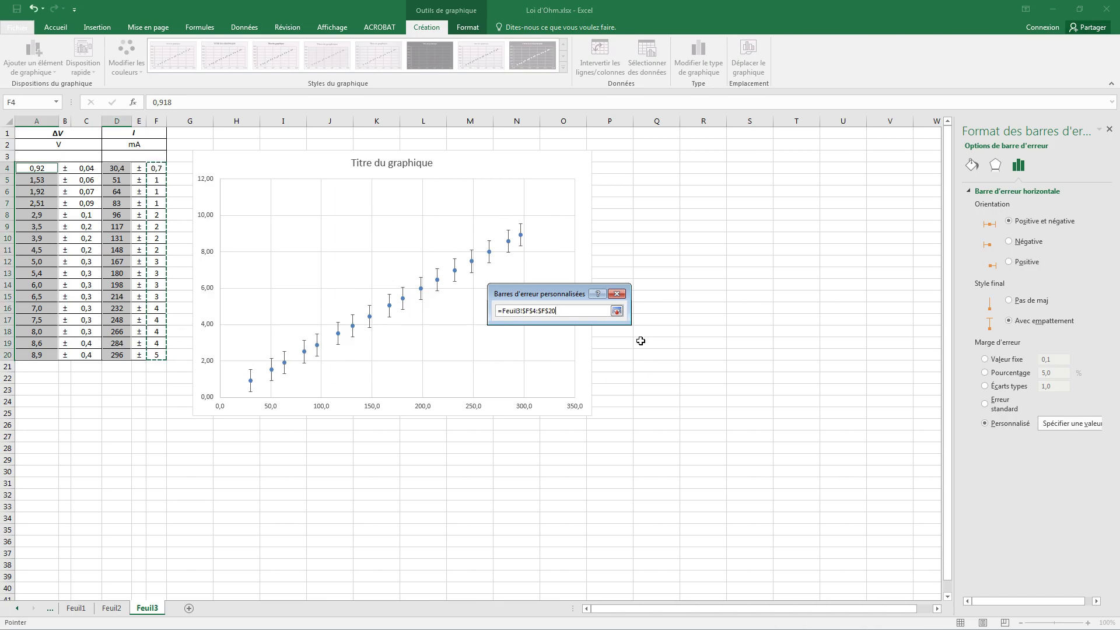
click(616, 312)
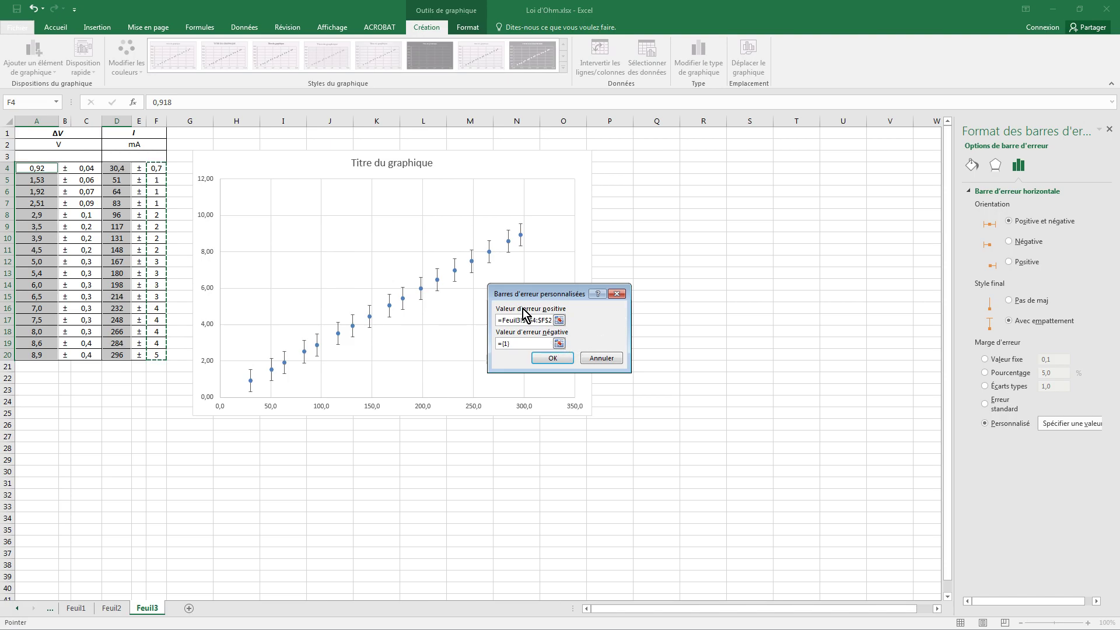
click(559, 344)
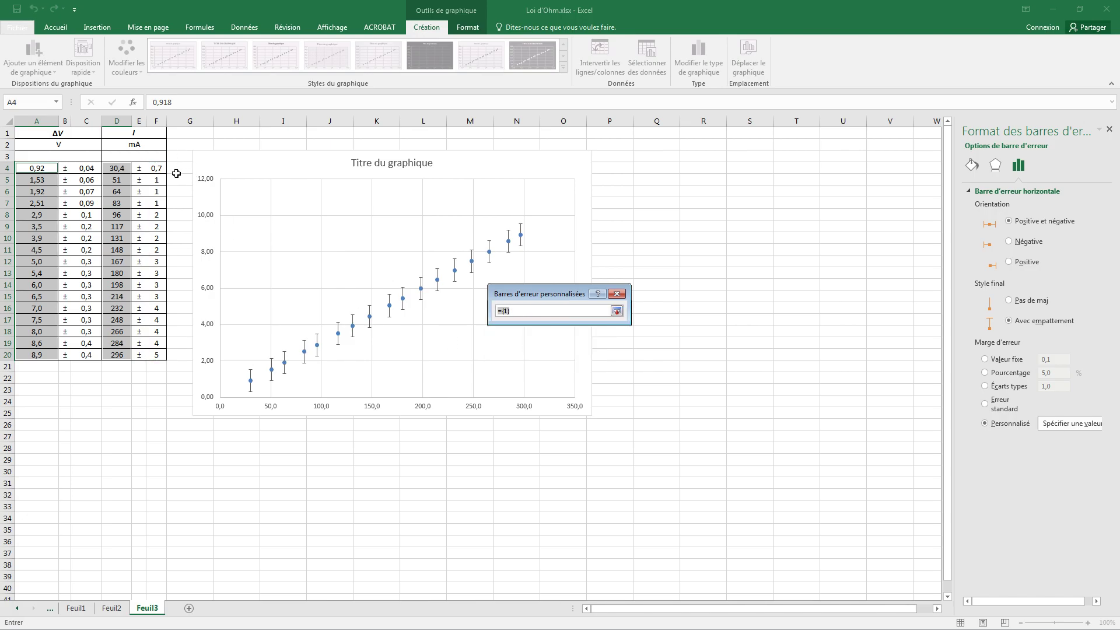
drag(158, 170, 155, 355)
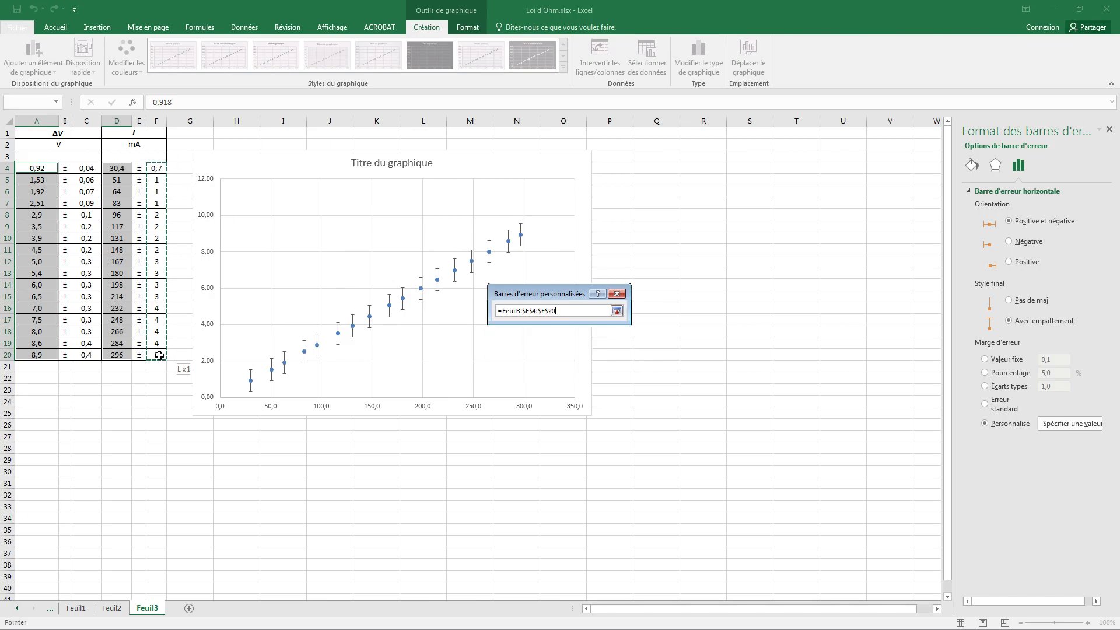
click(617, 312)
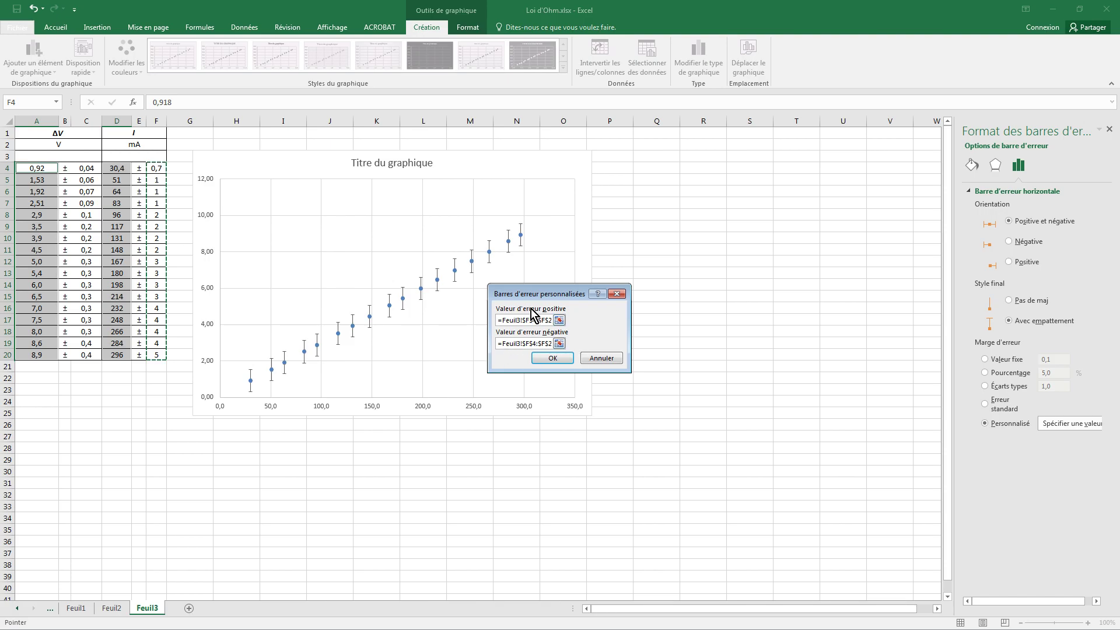
click(559, 358)
click(571, 275)
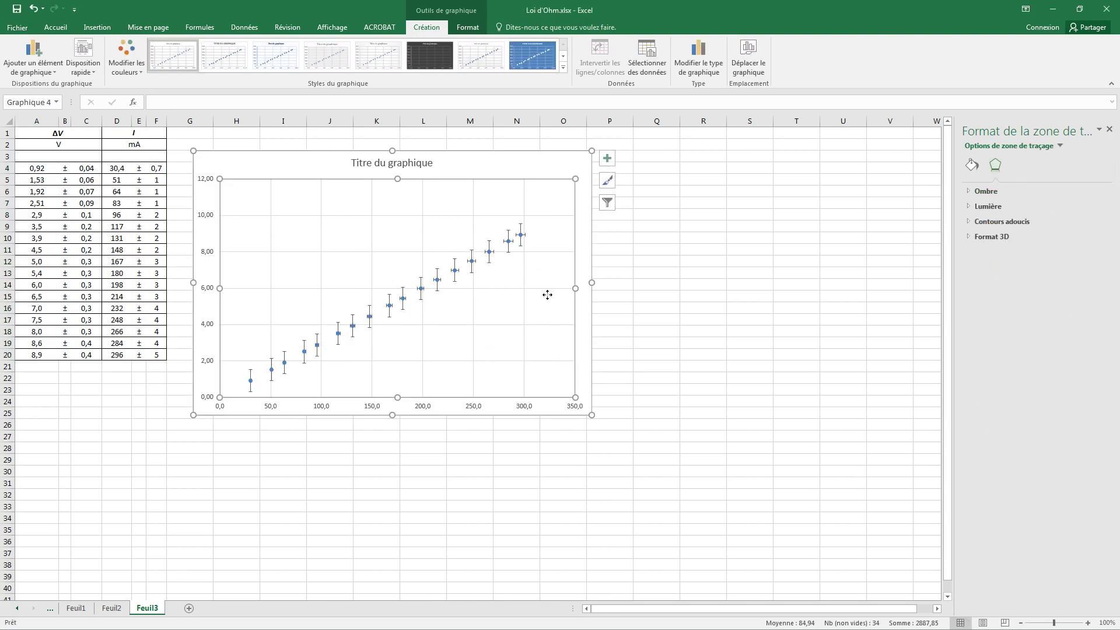
Step: Open the additional options for the vertical error bars and set their error amount to Personnalisé
click(509, 243)
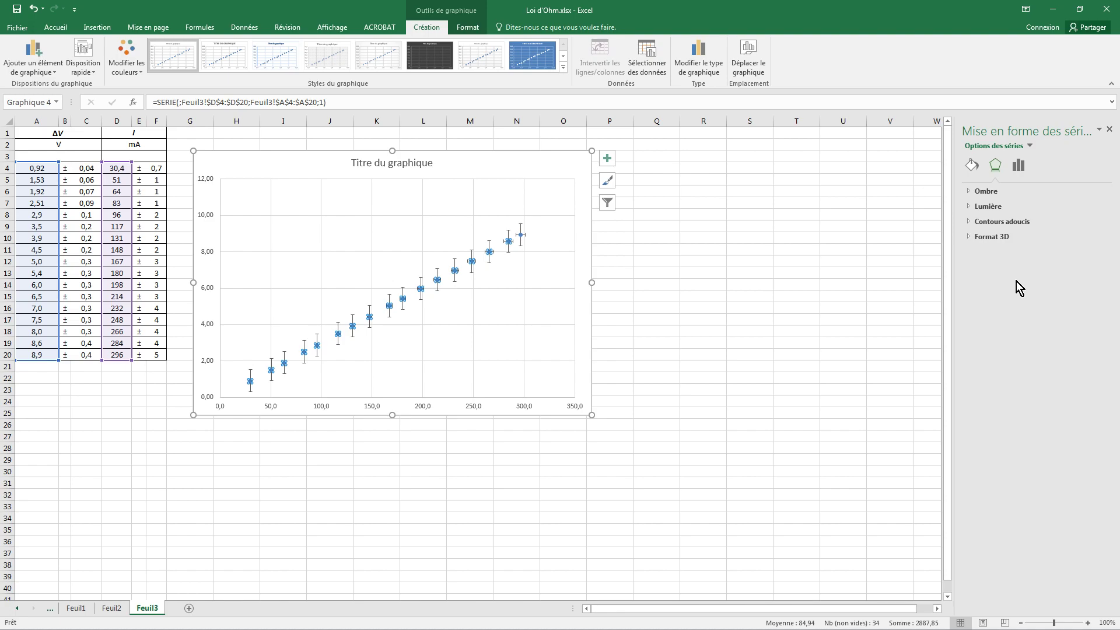
key(Up)
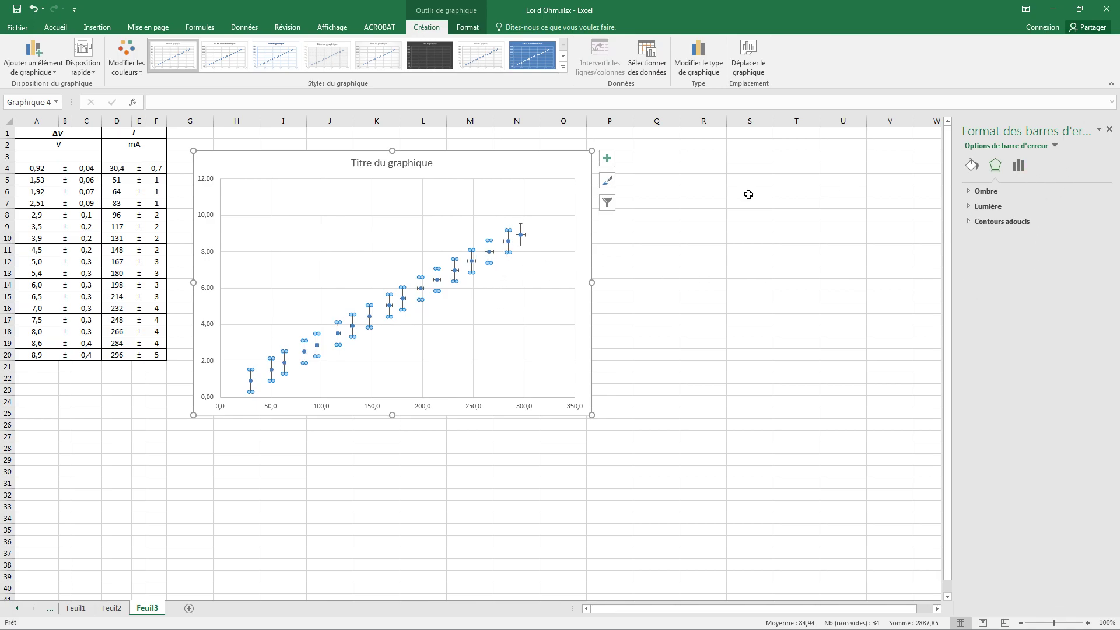
click(608, 161)
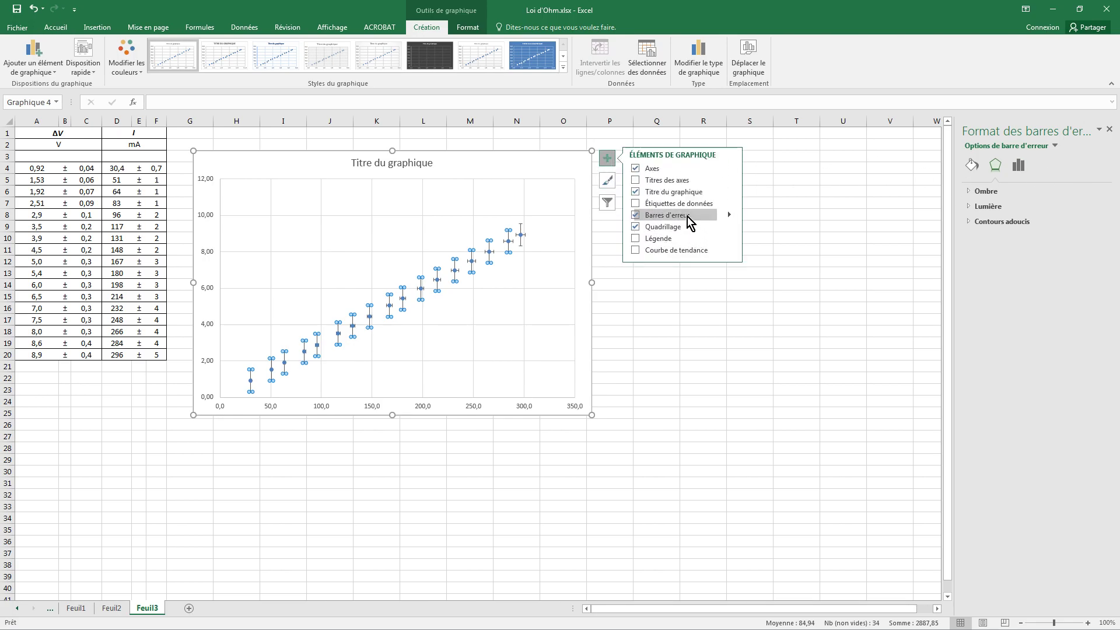
click(730, 215)
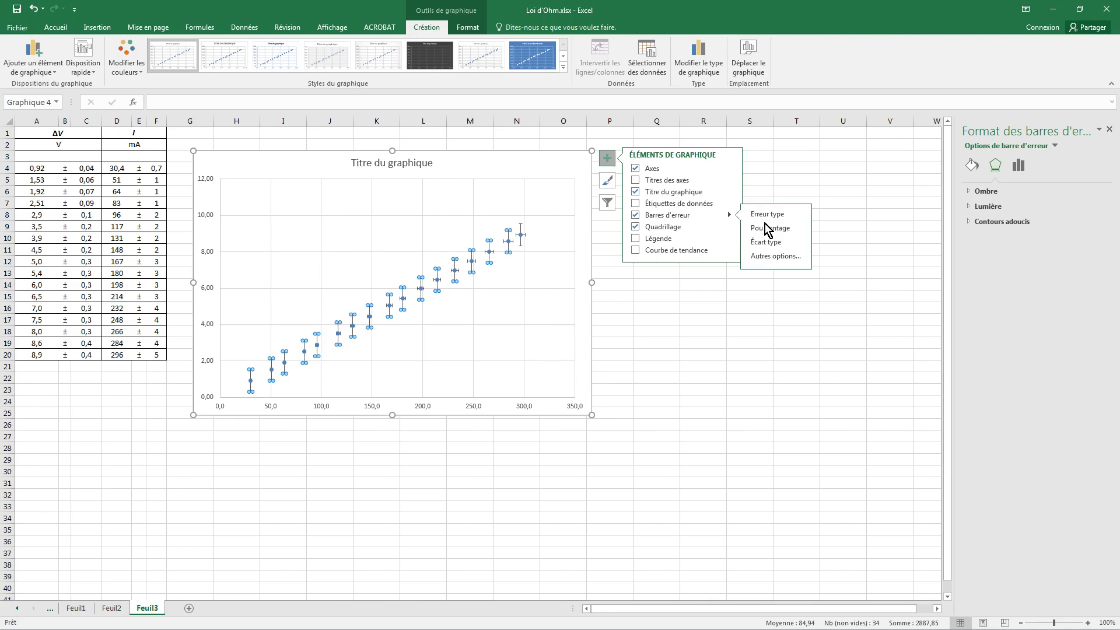
click(761, 257)
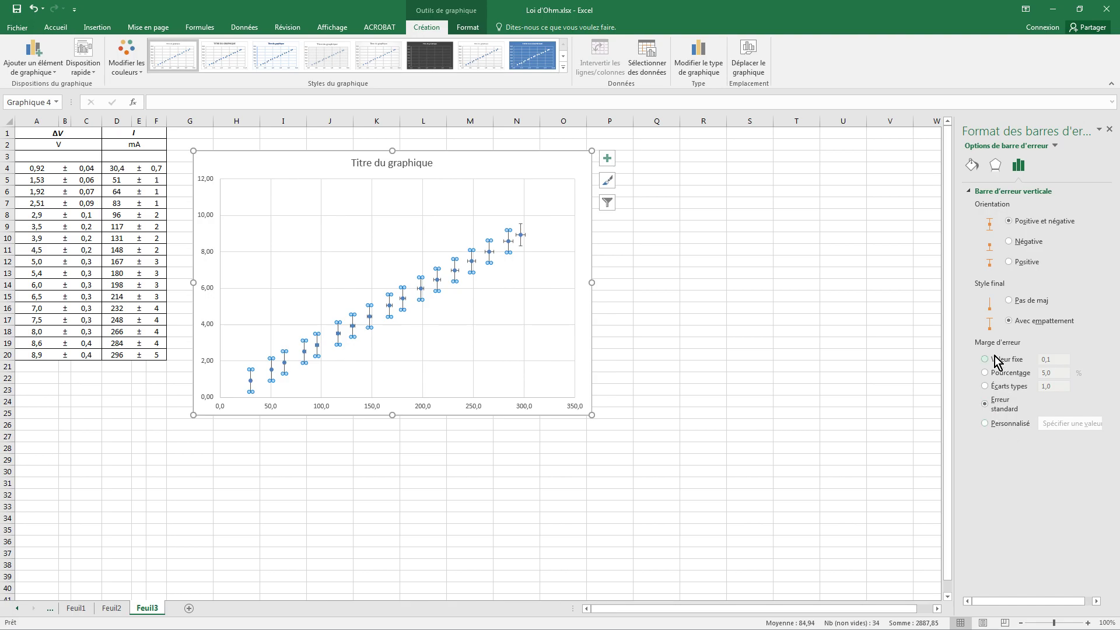
click(987, 423)
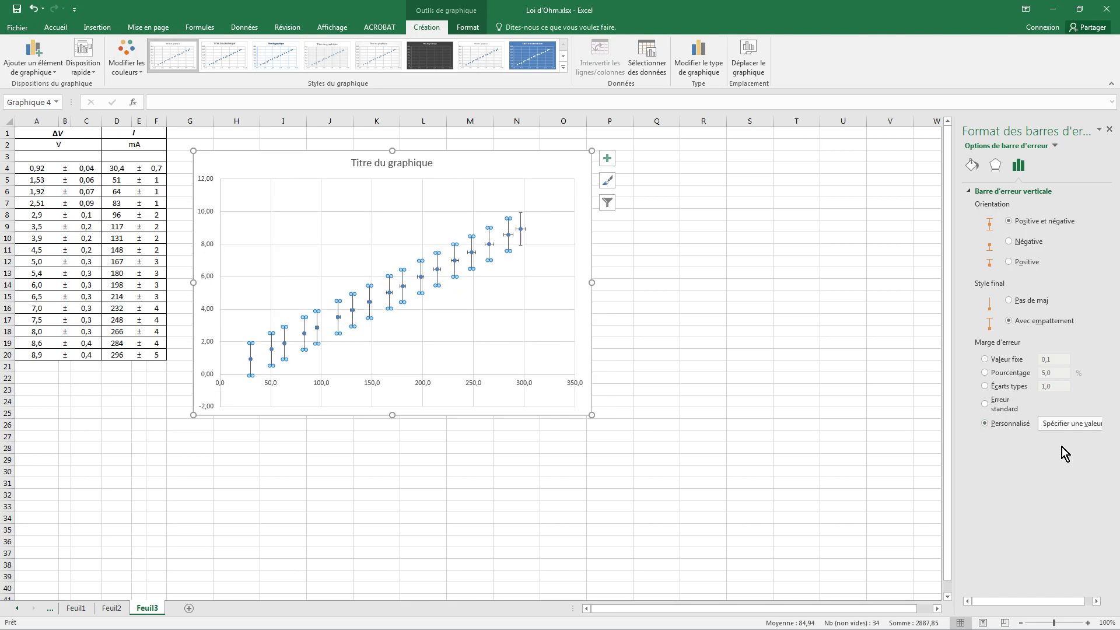
Step: Specify C4:C20 as both the positive and negative custom error values of the vertical error bars
click(1070, 424)
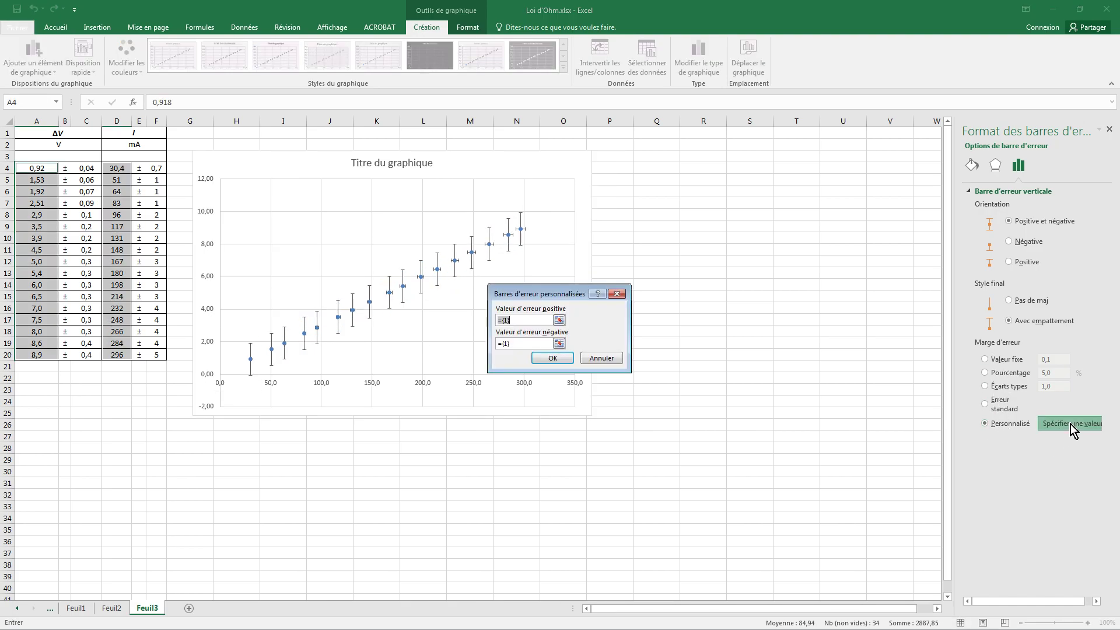
click(559, 321)
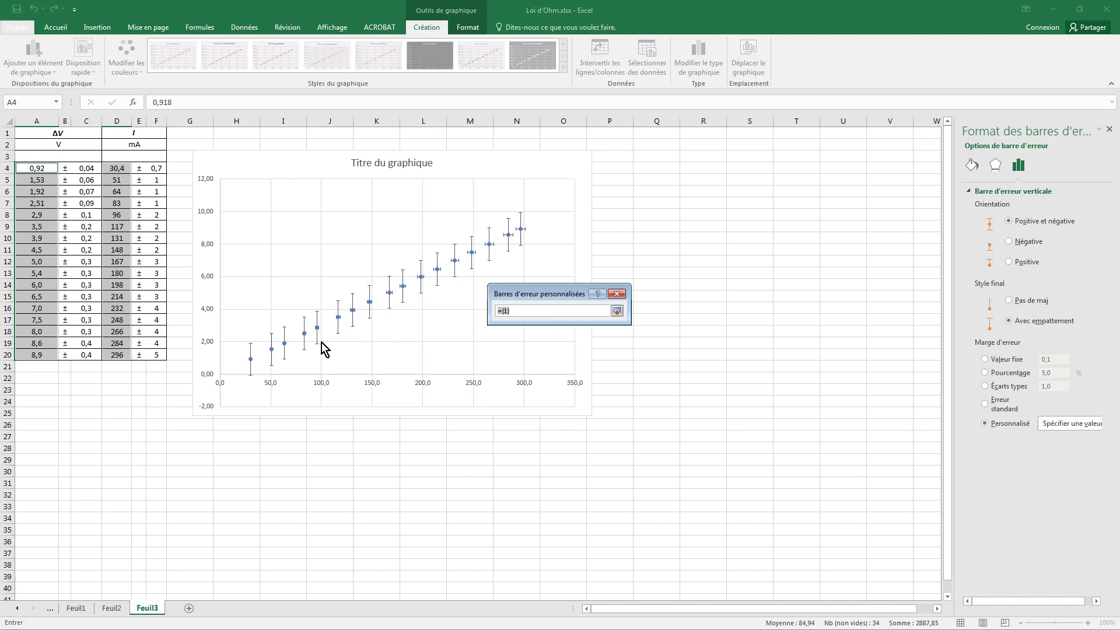
drag(90, 168, 86, 354)
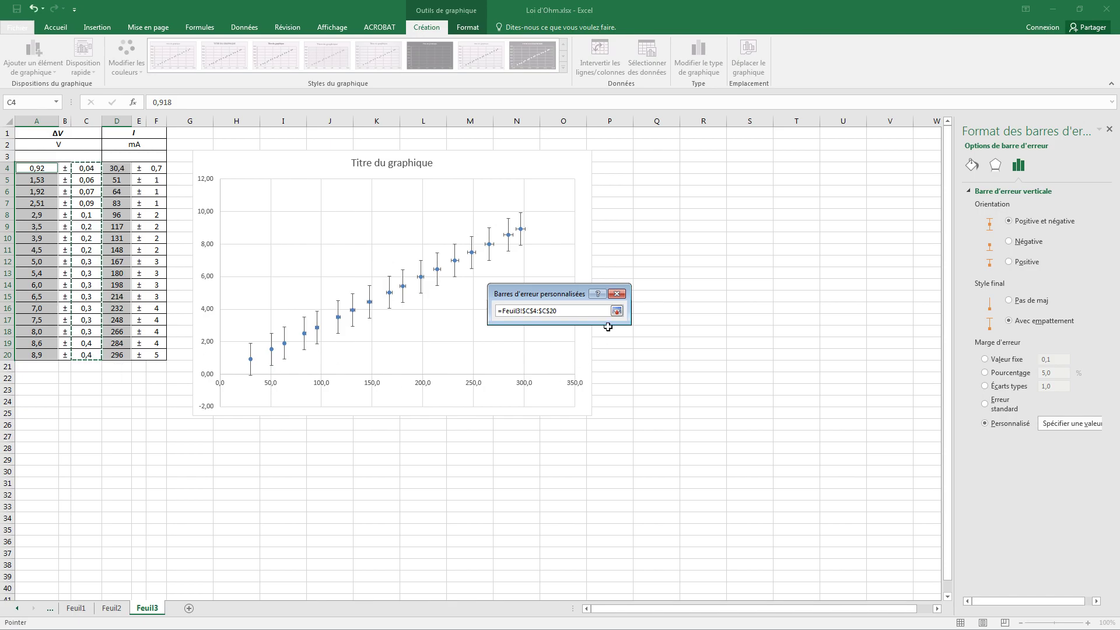
click(616, 311)
click(558, 343)
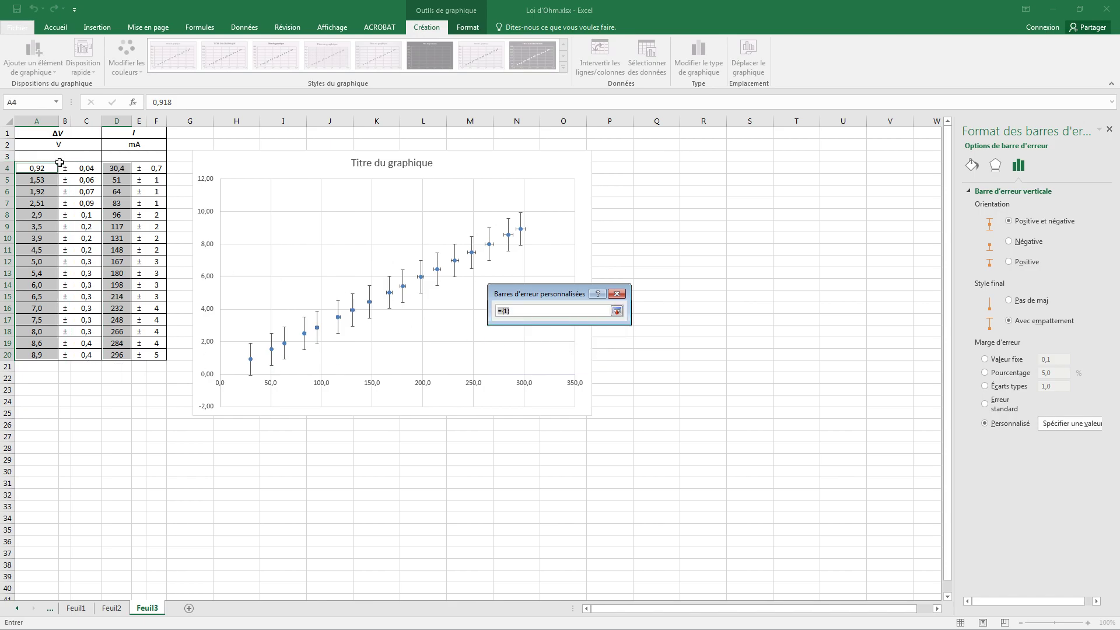
drag(86, 169, 87, 354)
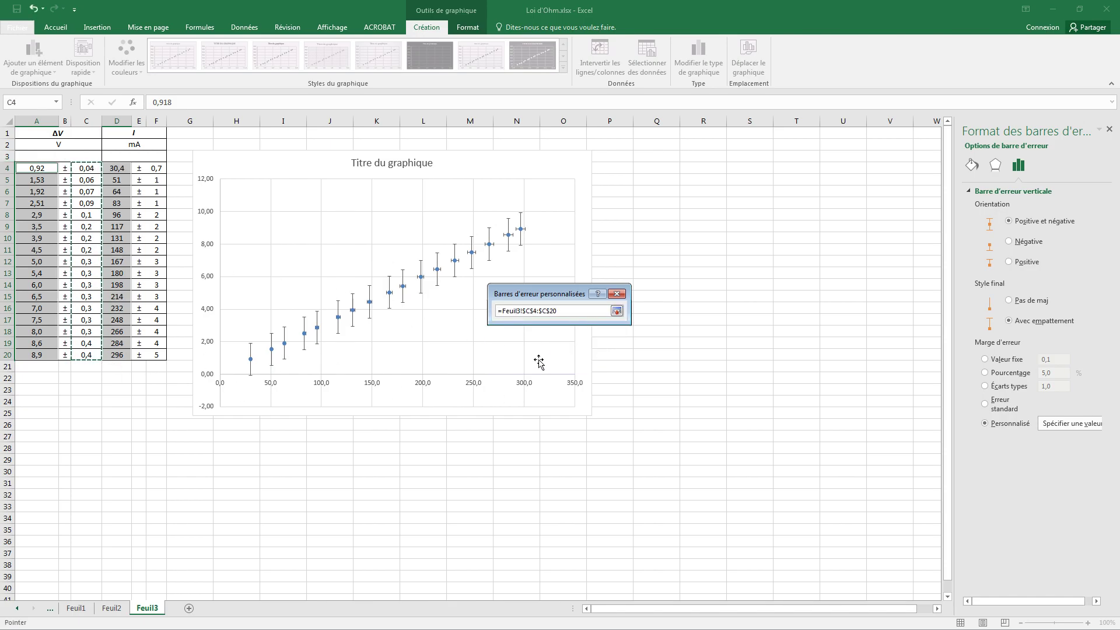
click(616, 310)
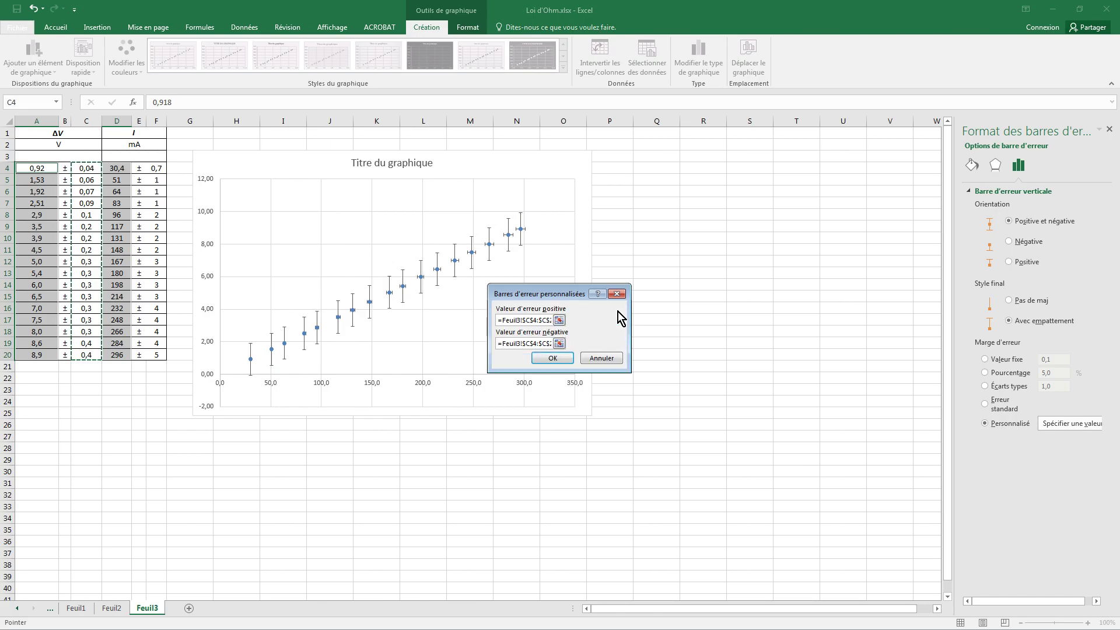
click(550, 359)
click(529, 296)
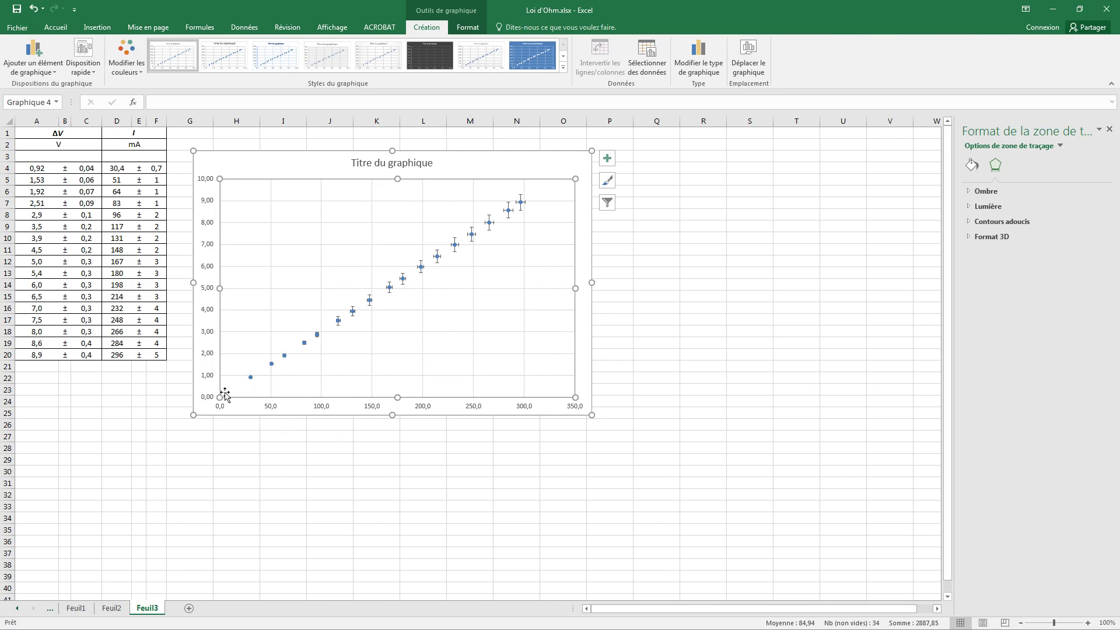
Step: Set the data series markers to Prédéfini with a size of 2
click(284, 355)
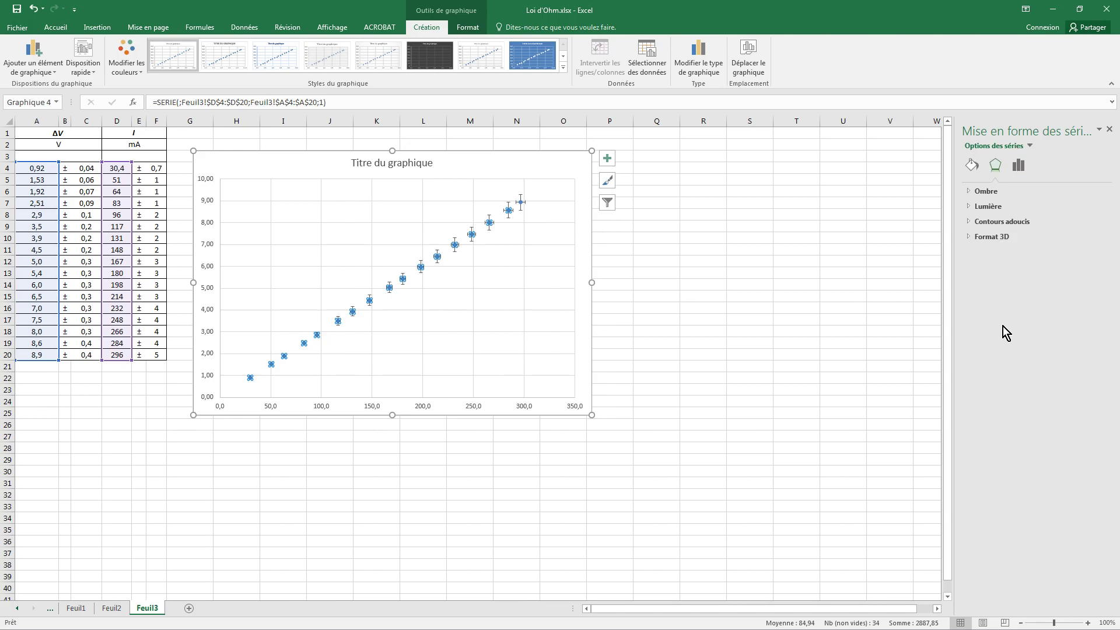
click(971, 165)
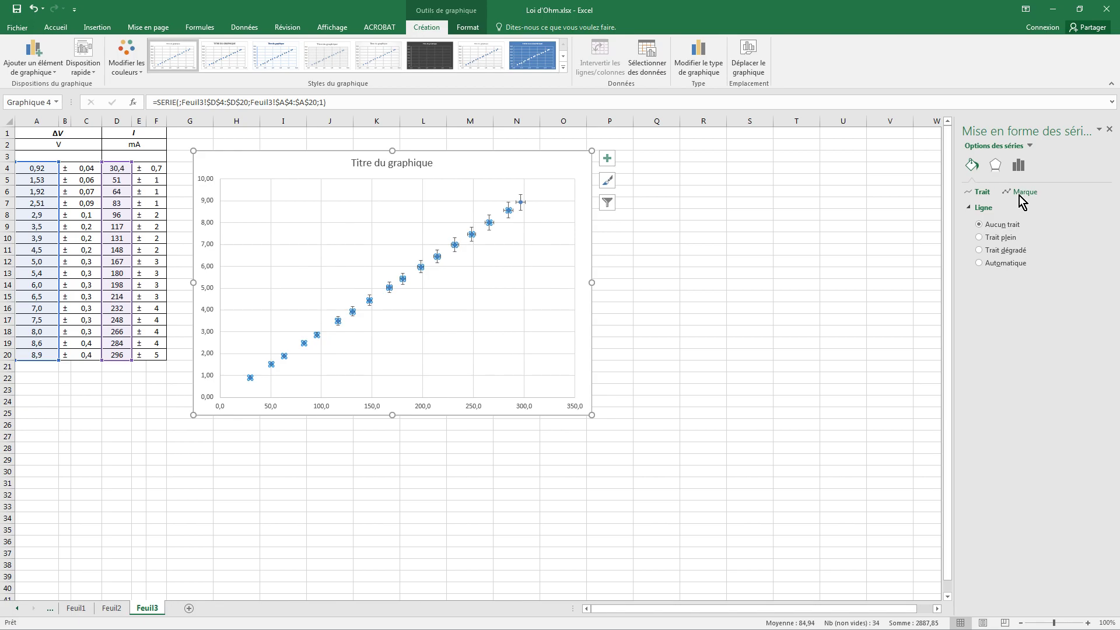
click(1020, 194)
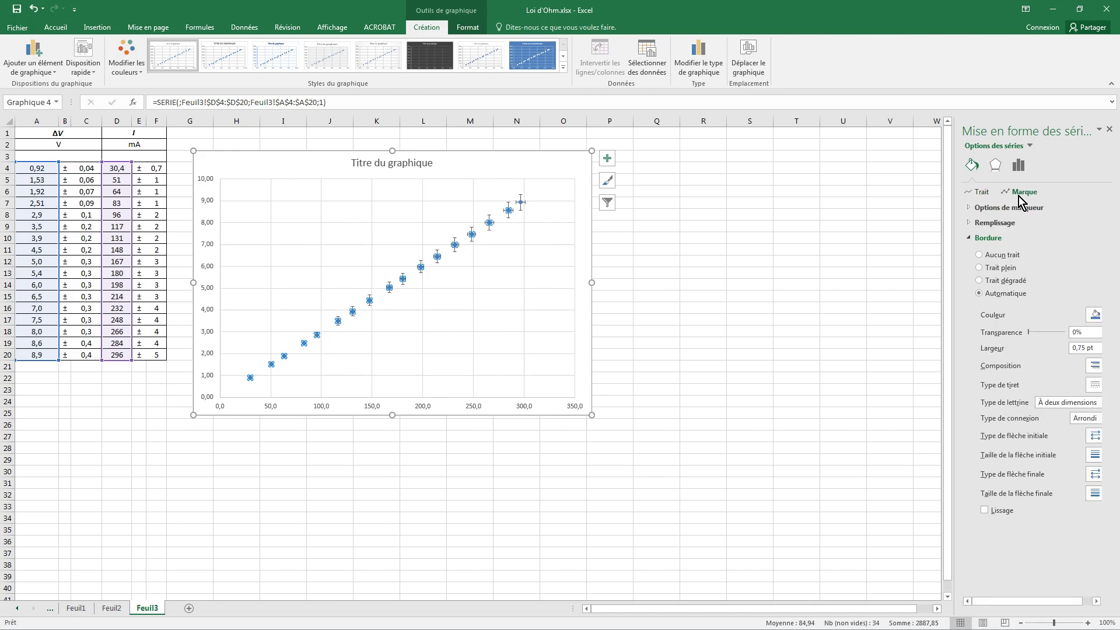
click(984, 211)
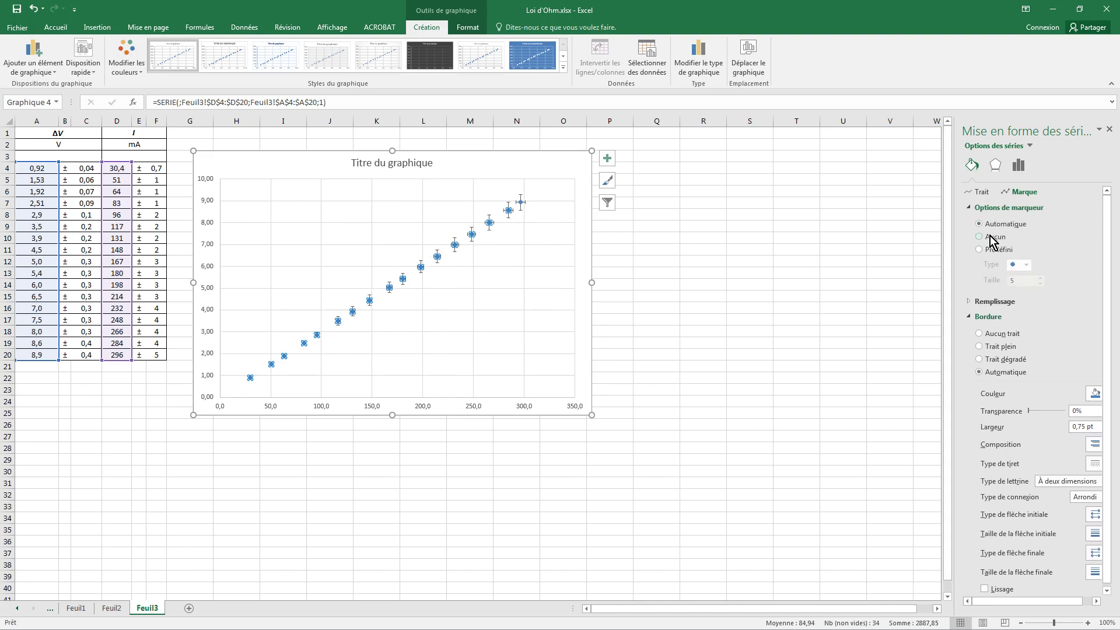
click(979, 250)
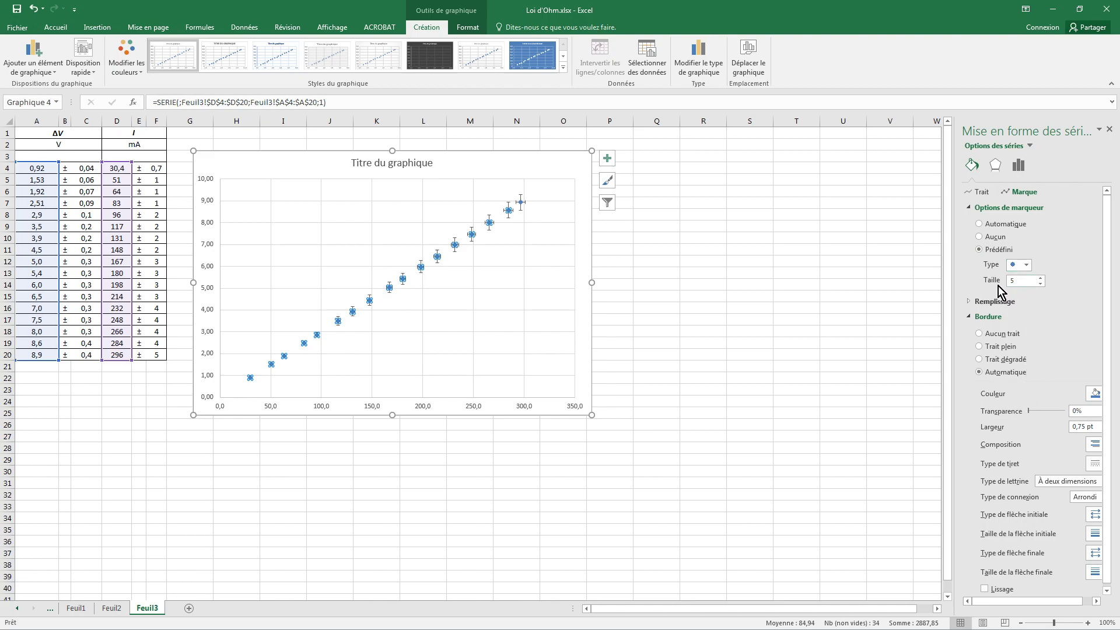
click(1040, 284)
click(1040, 284)
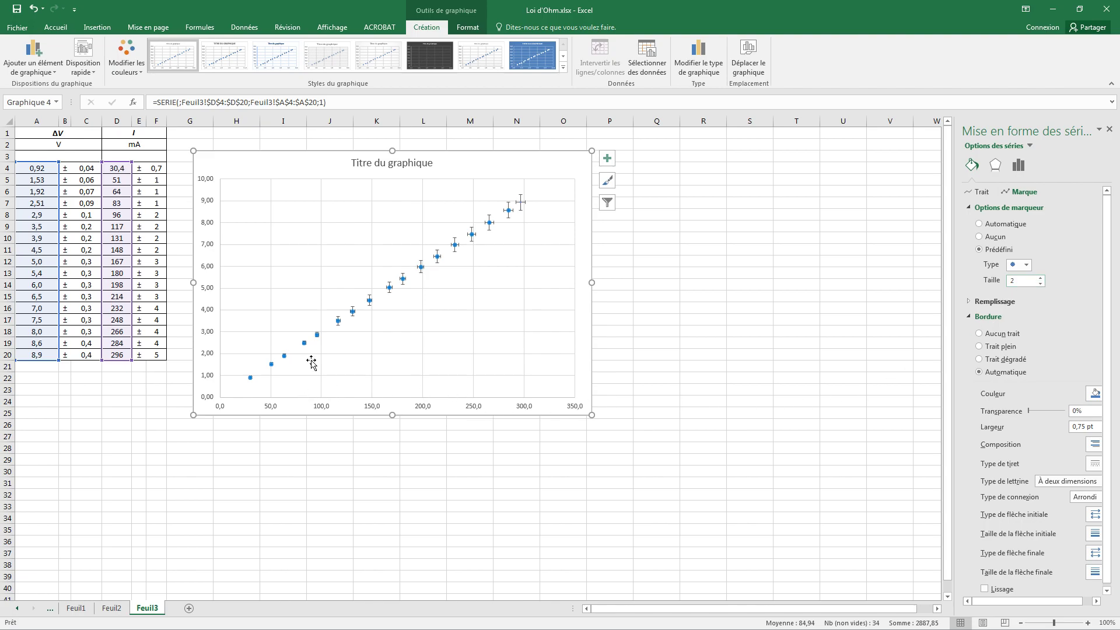
click(561, 345)
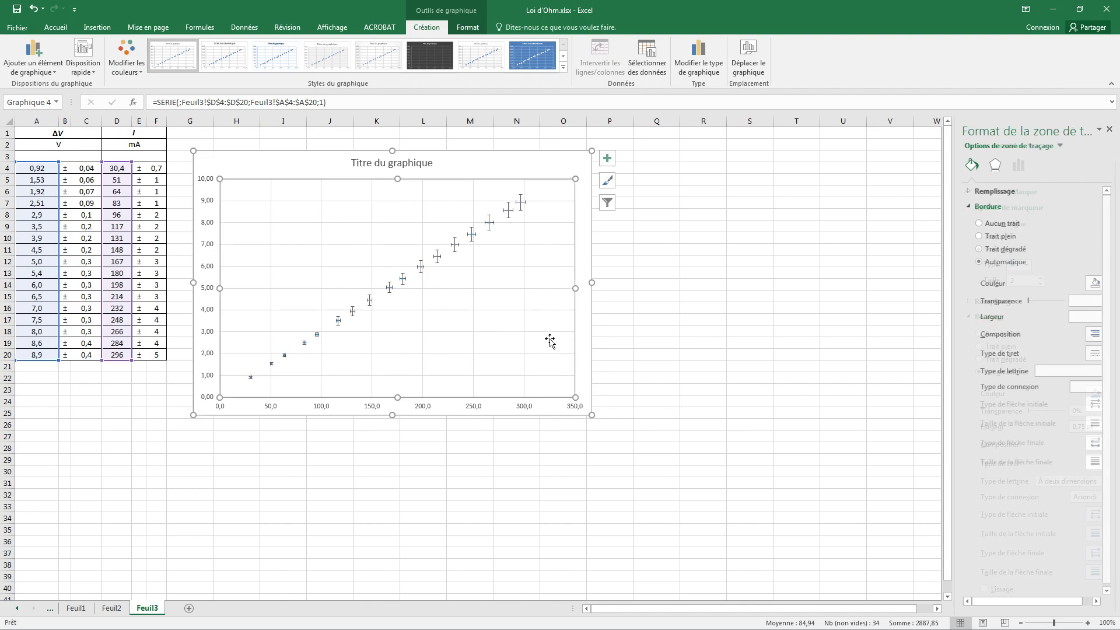
click(562, 166)
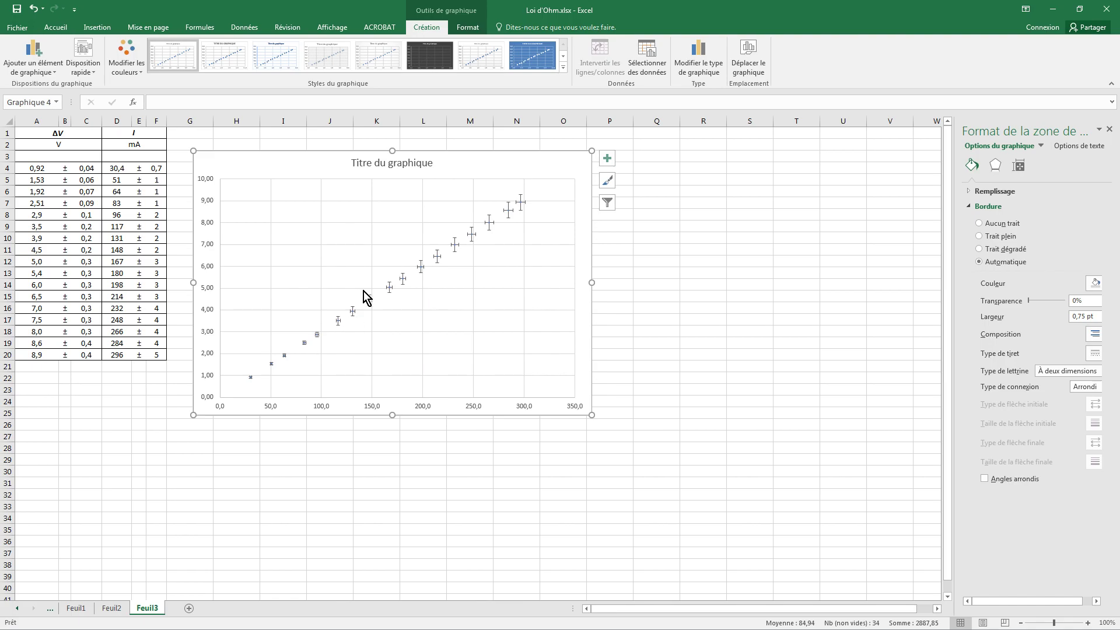
Step: Replace the placeholder chart title with "Tension"
click(394, 167)
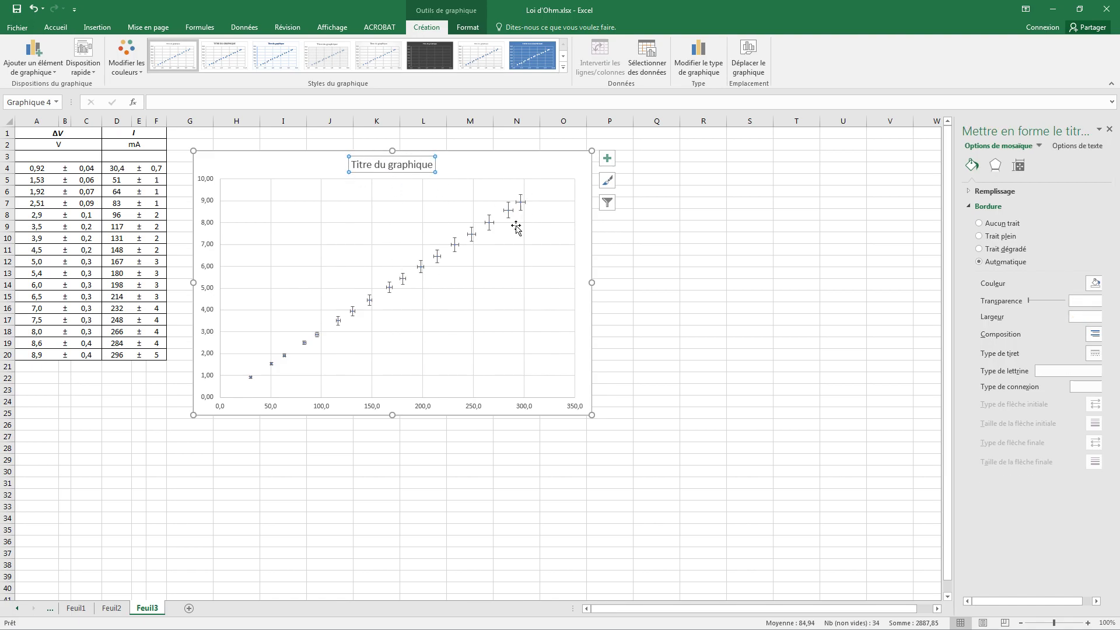
double_click(394, 166)
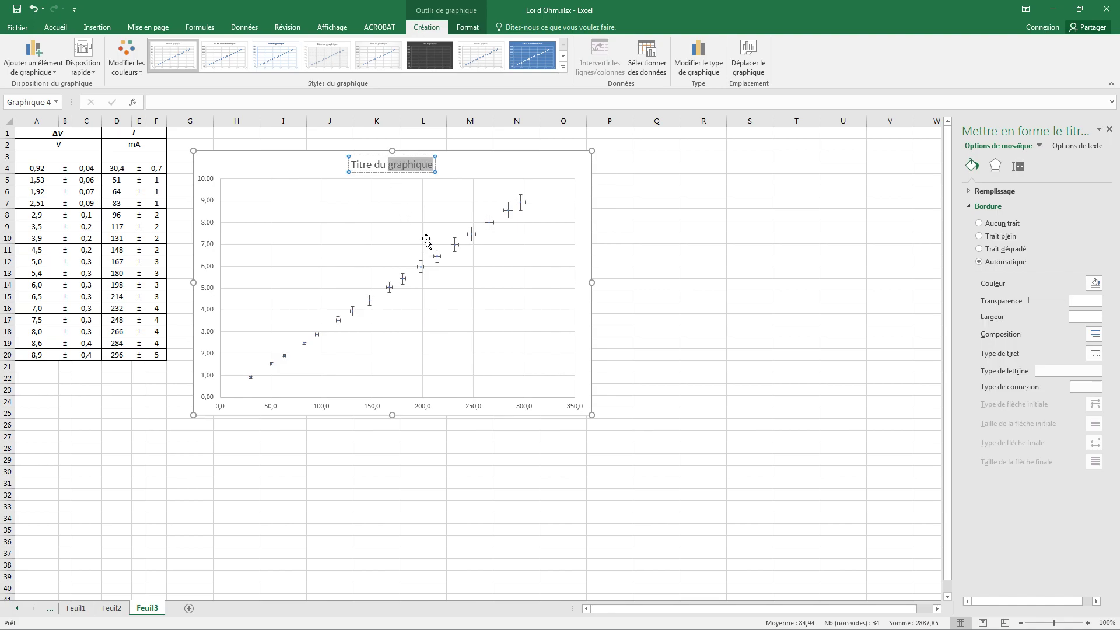
key(BackSpace)
key(BackSpace)
key(BackSpace)
key(BackSpace)
key(BackSpace)
key(BackSpace)
key(BackSpace)
key(BackSpace)
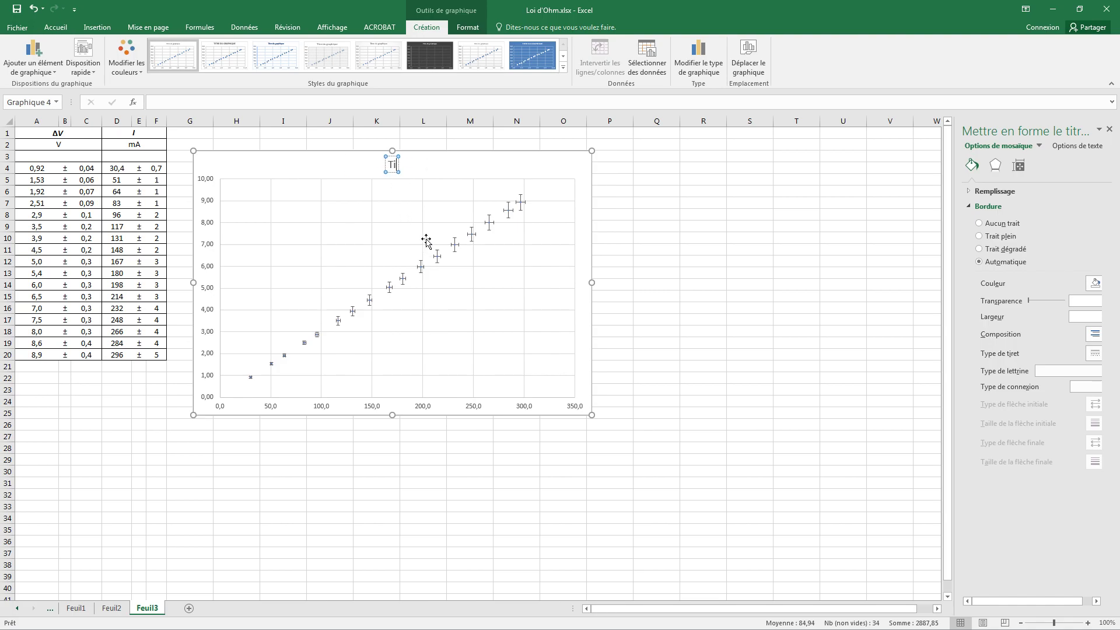
key(BackSpace)
text(Tension)
click(521, 172)
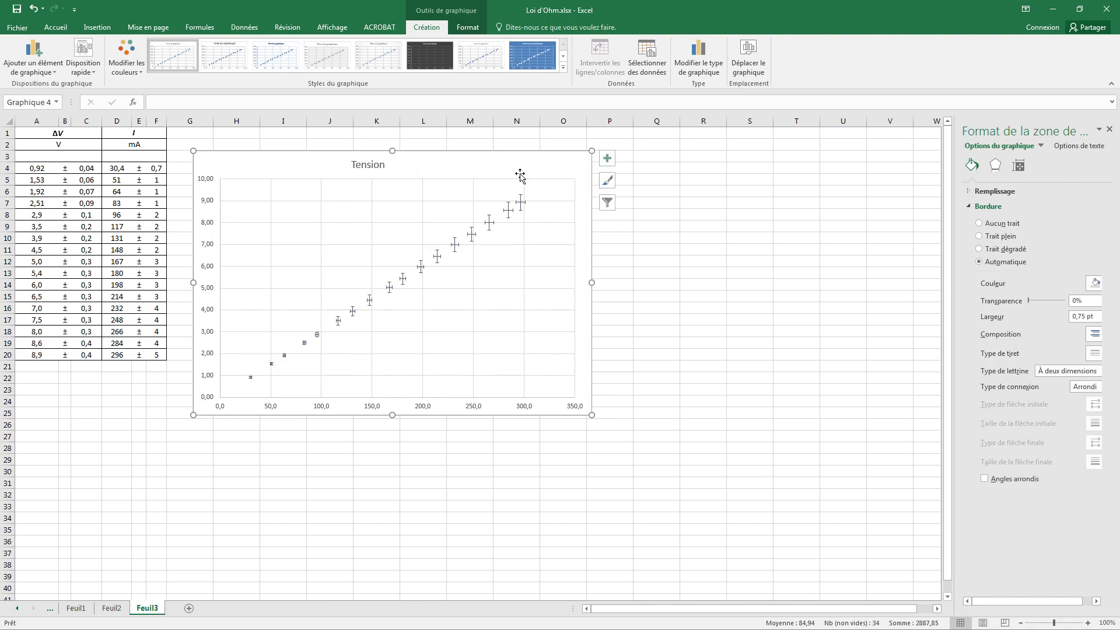
Step: Add axis titles to the chart and set the horizontal one to "I (mA)" with the I in italics
click(607, 162)
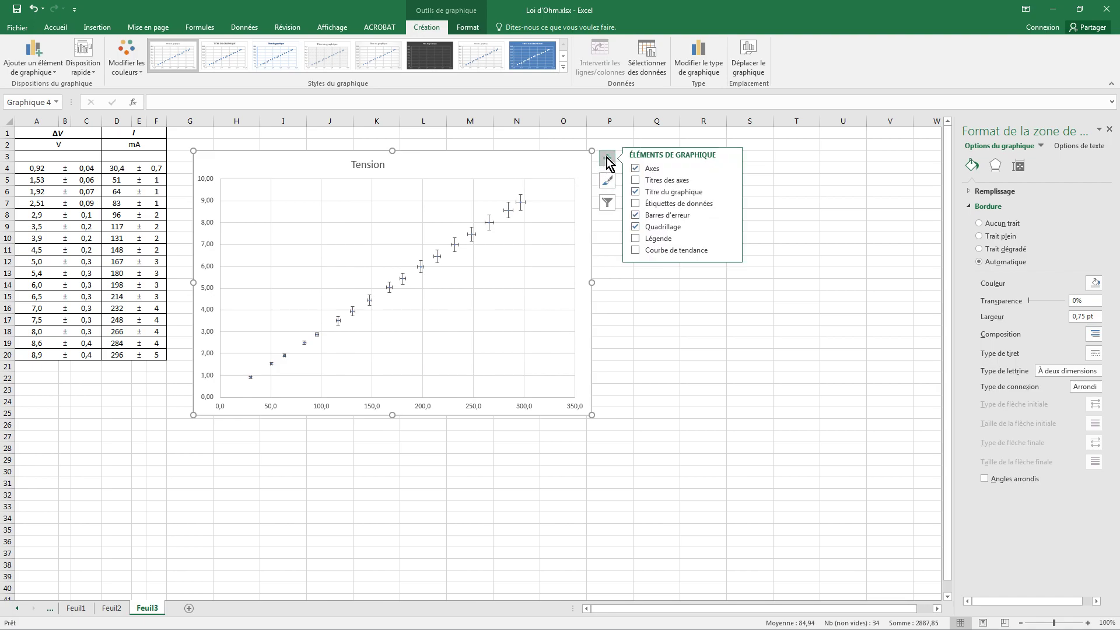
click(636, 181)
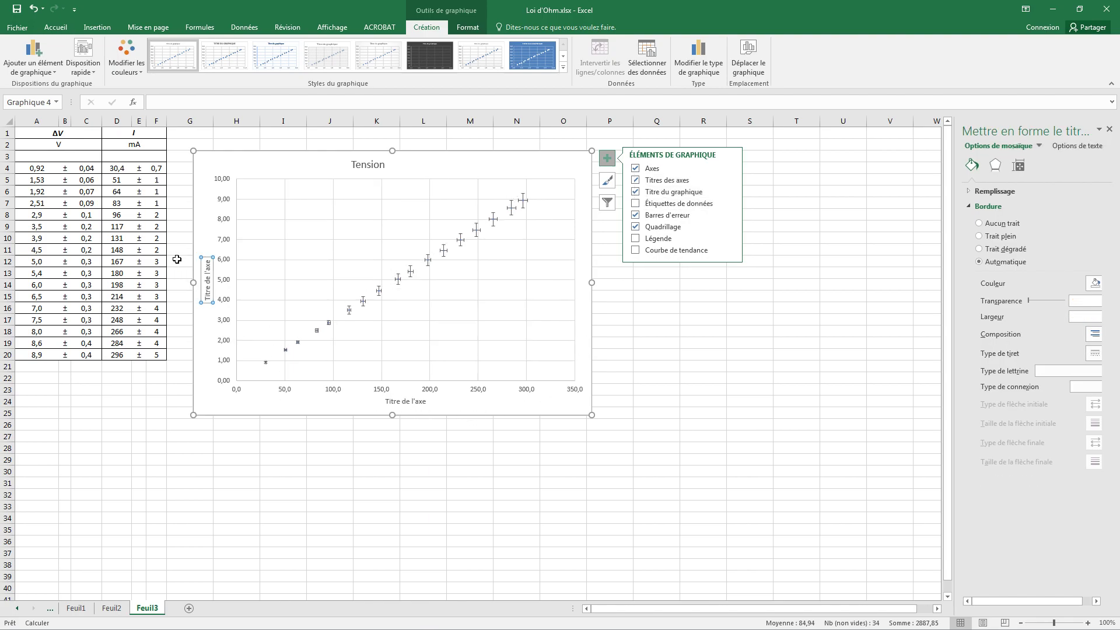
click(402, 401)
double_click(396, 401)
key(BackSpace)
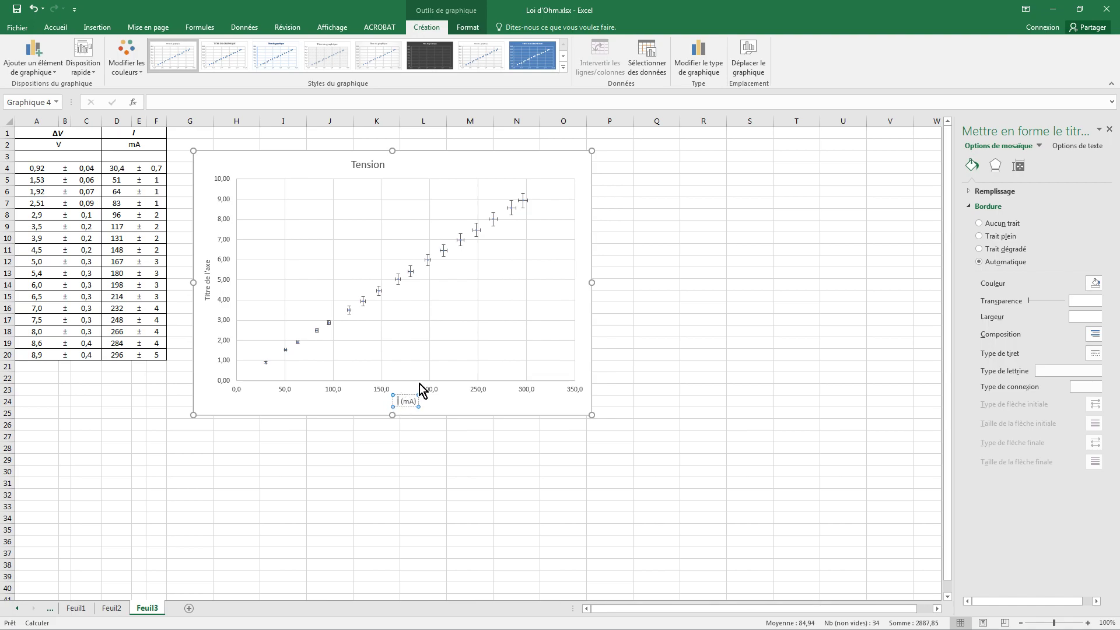
click(409, 407)
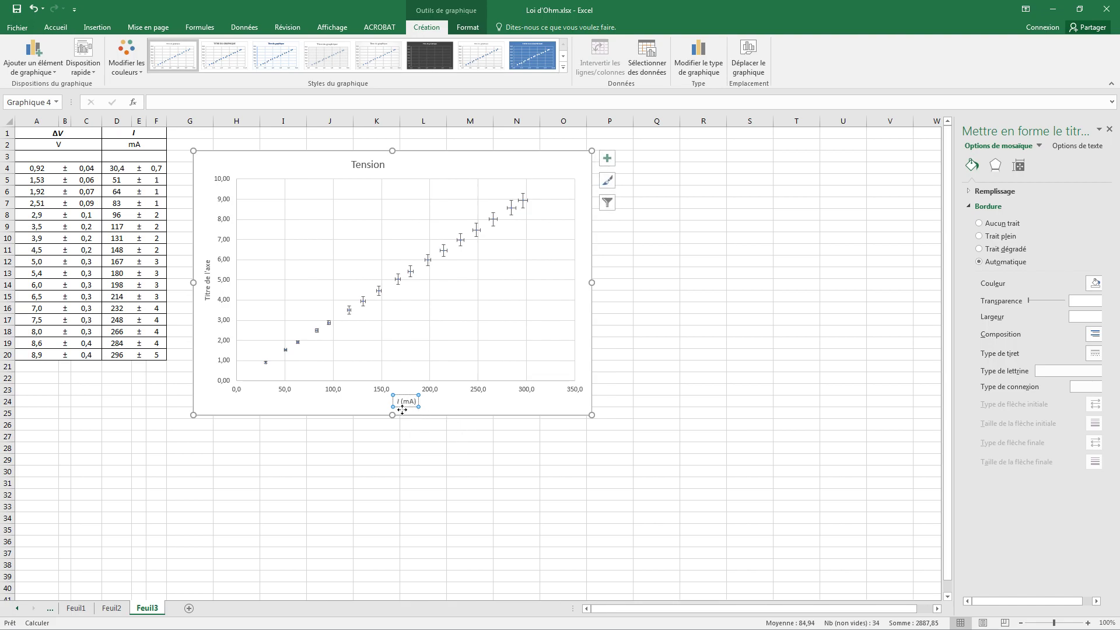
Step: Set the vertical axis title's text orientation to Horizontal and move the title to the upper end of the axis
click(209, 289)
click(1087, 147)
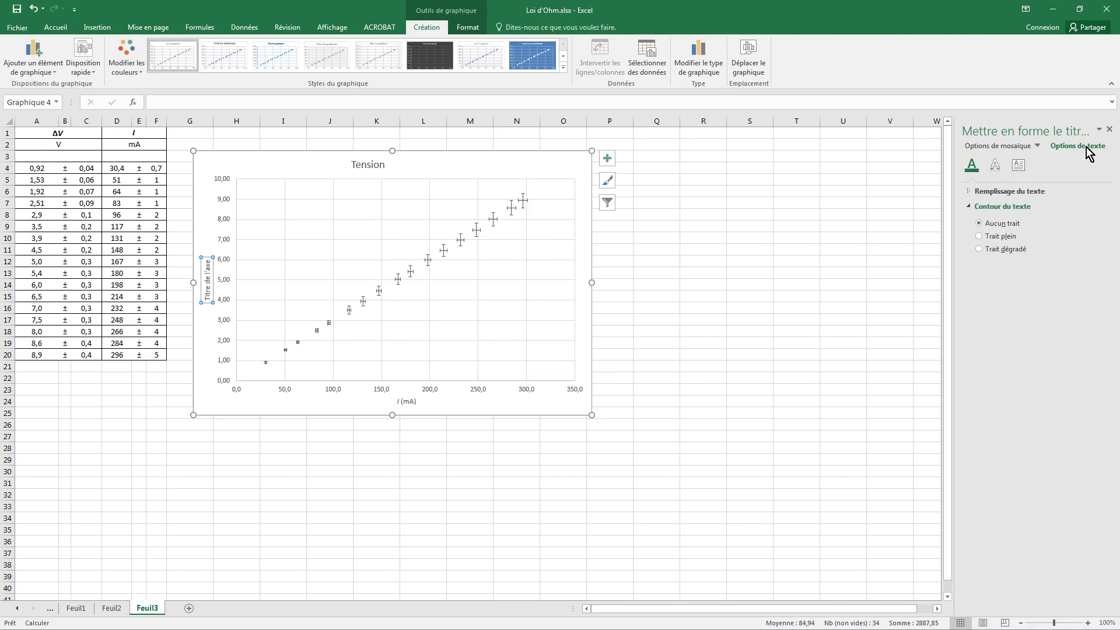
click(1018, 166)
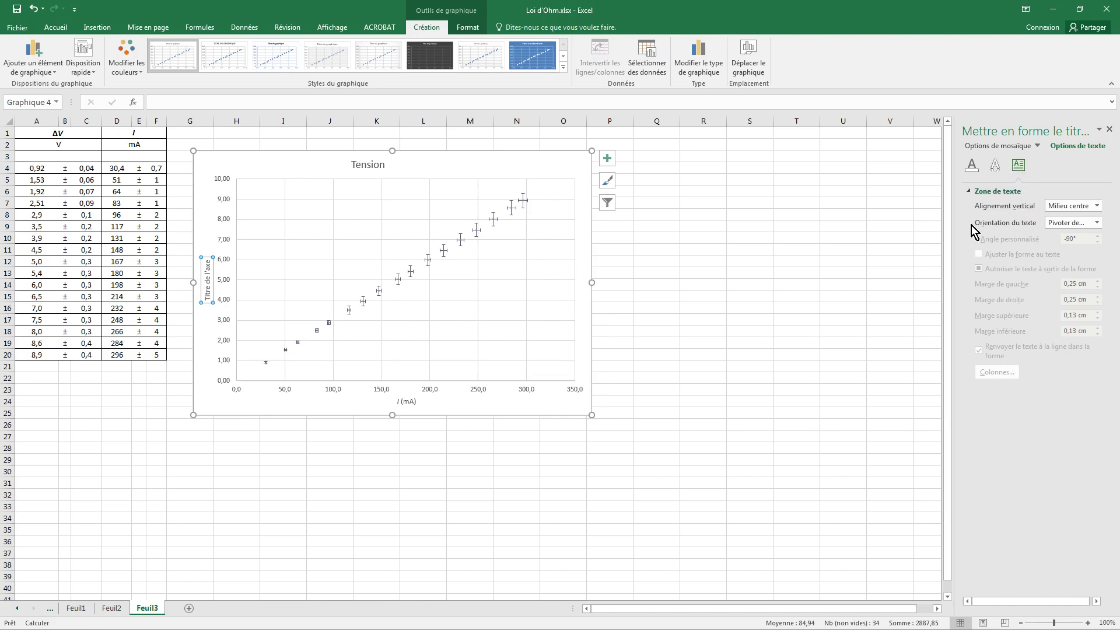
click(1096, 224)
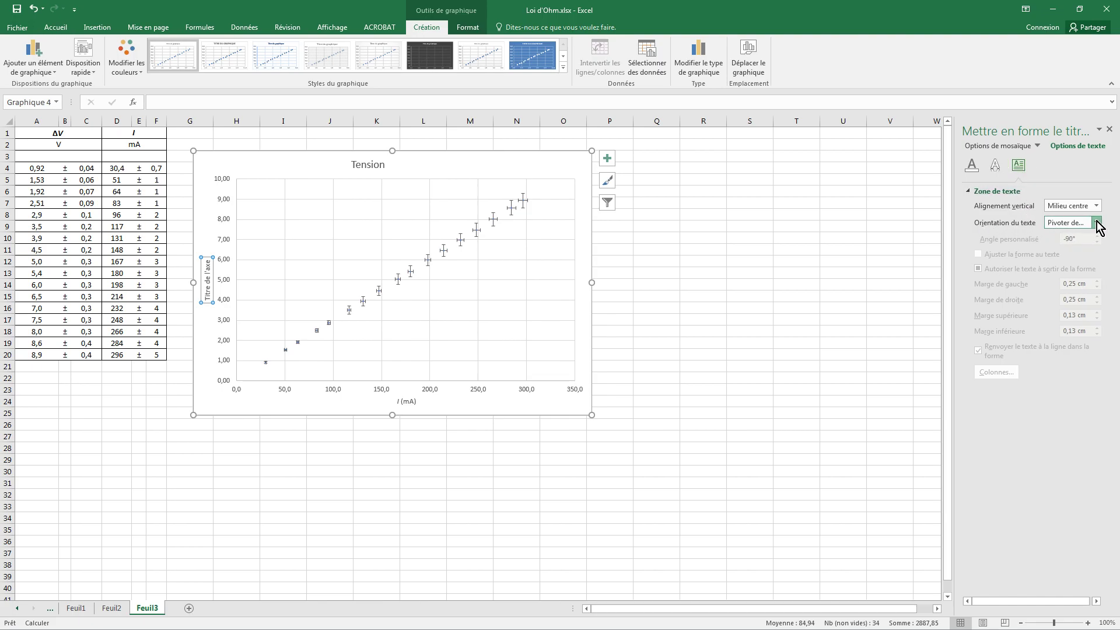
click(1074, 237)
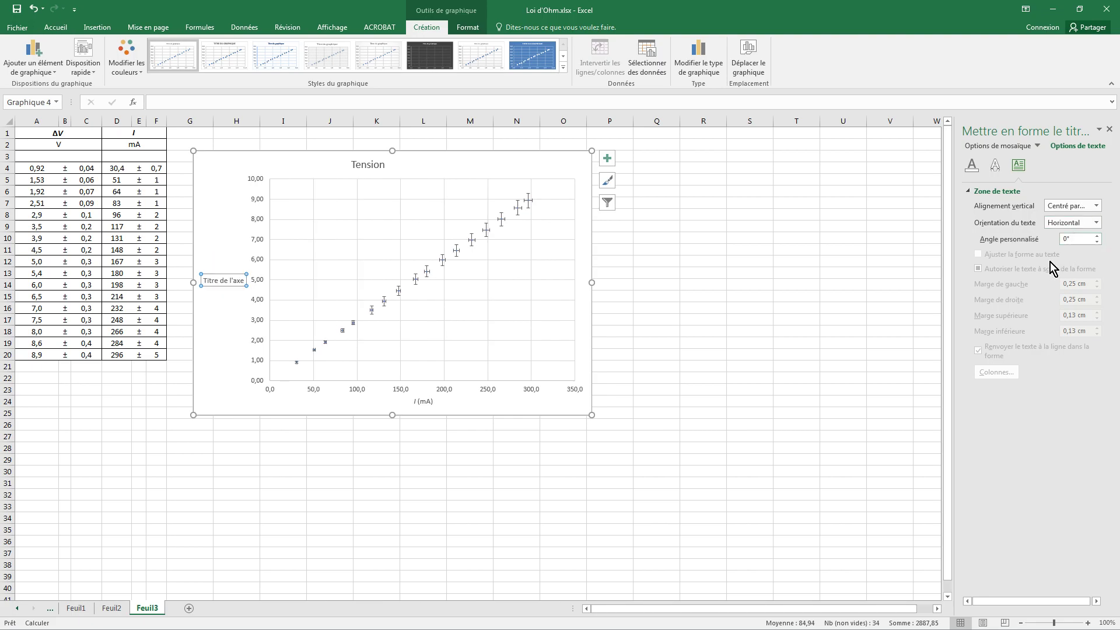
drag(218, 277, 226, 166)
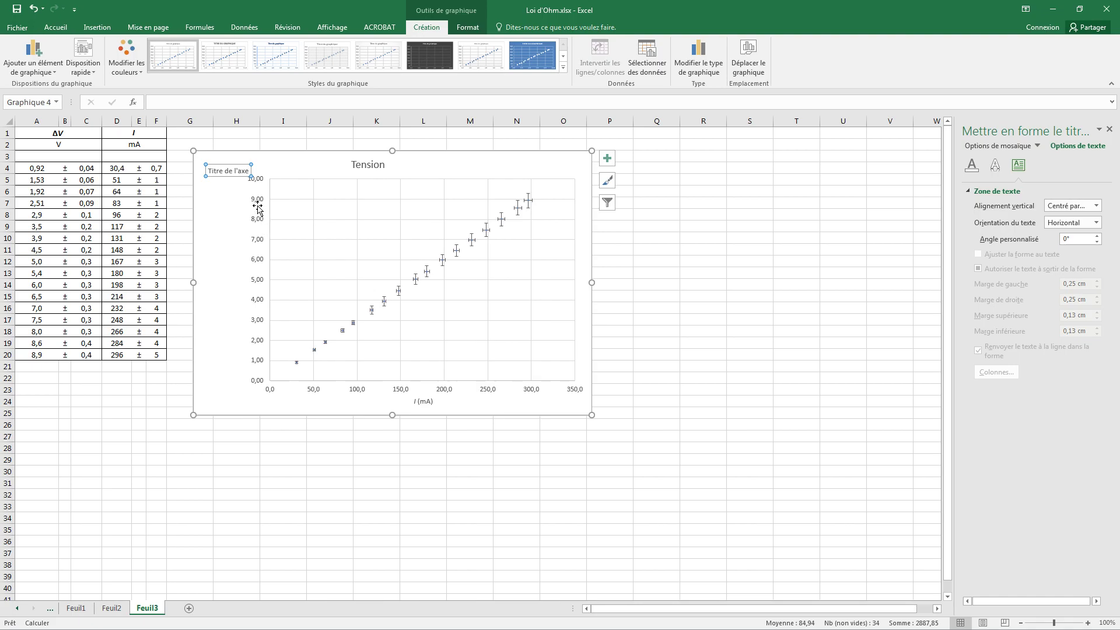
Step: Set the vertical axis number format to 0 decimals
click(265, 344)
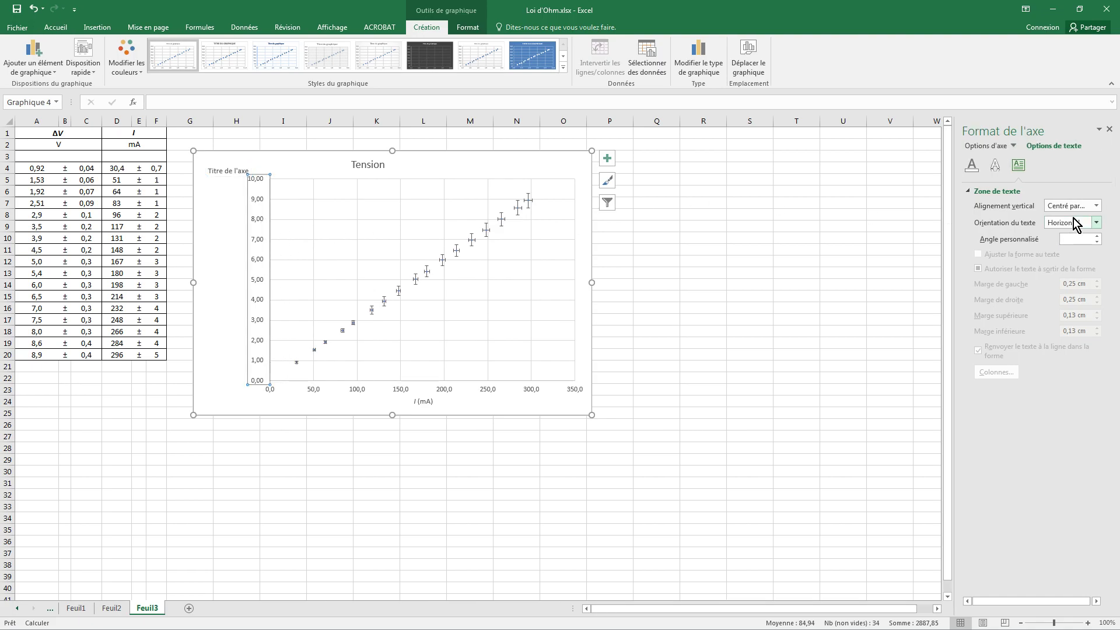
click(981, 147)
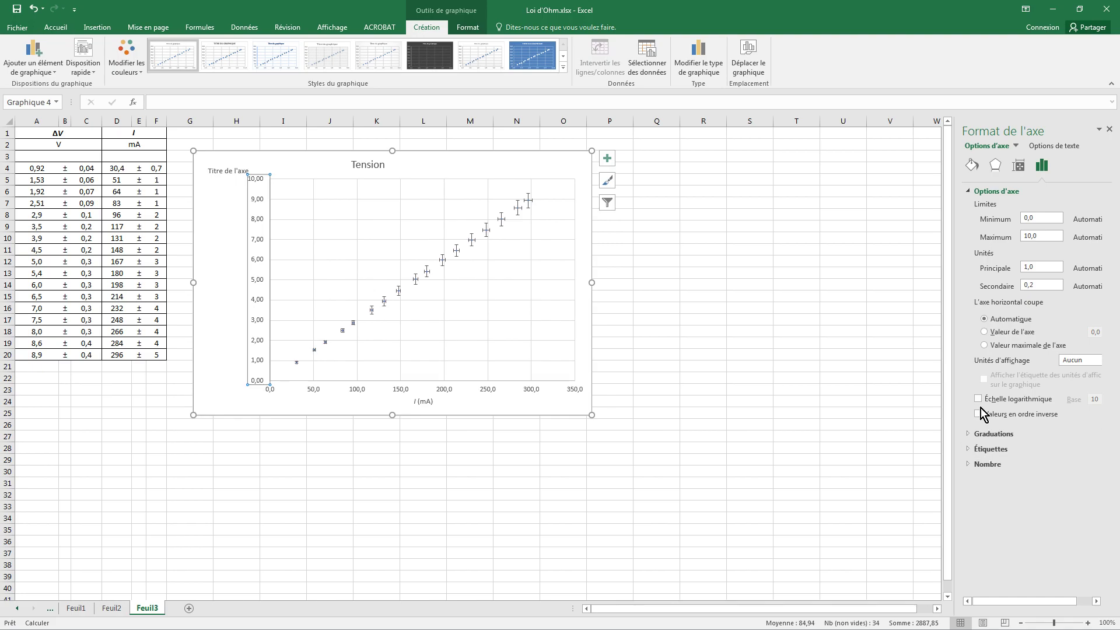
click(984, 467)
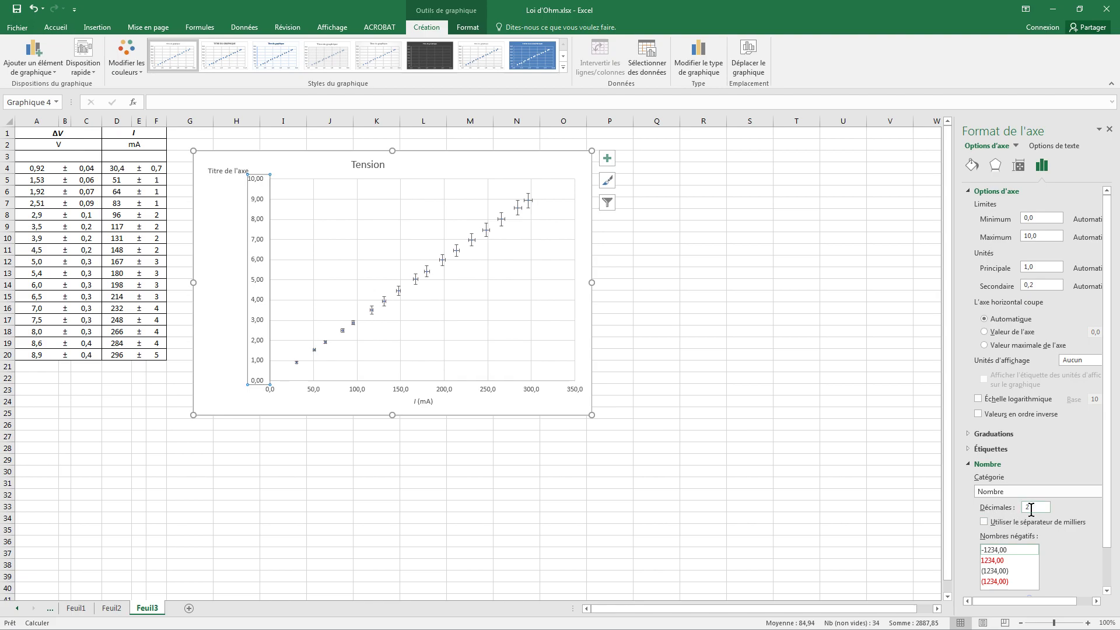
click(1030, 508)
key(BackSpace)
key(Return)
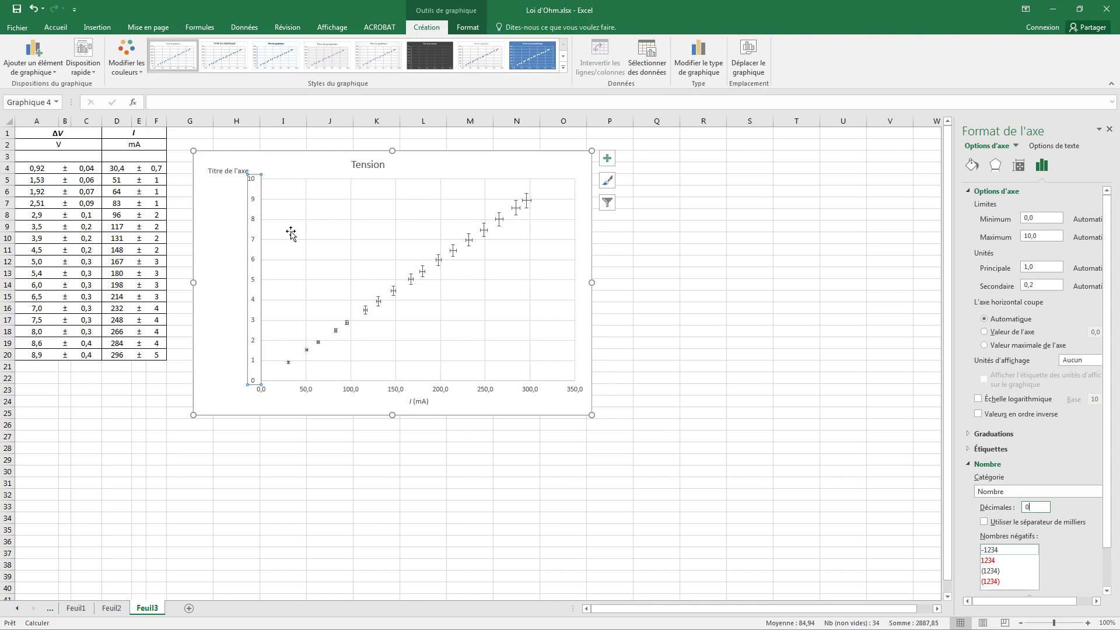
click(291, 257)
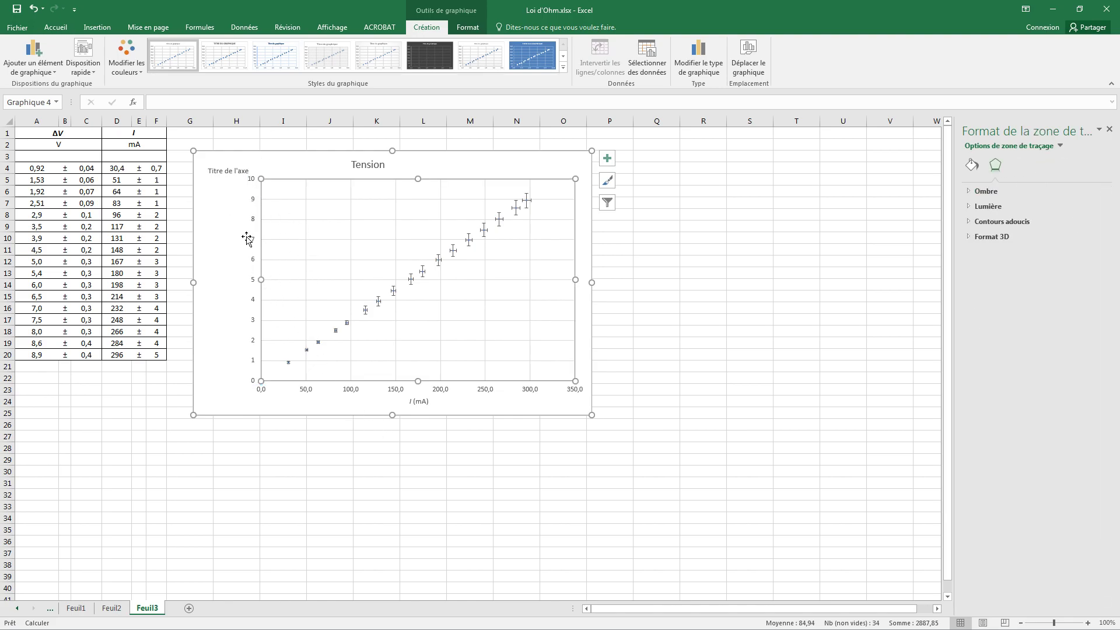
Step: Copy the entire Tension chart and switch to the blank Word document, maximizing its window
click(517, 156)
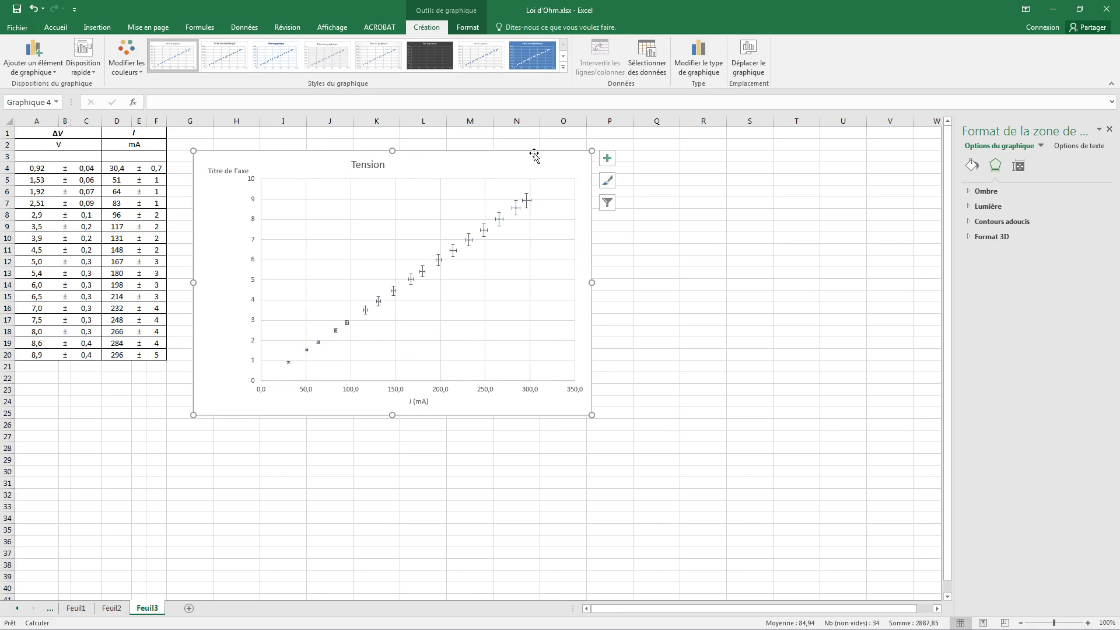
click(53, 28)
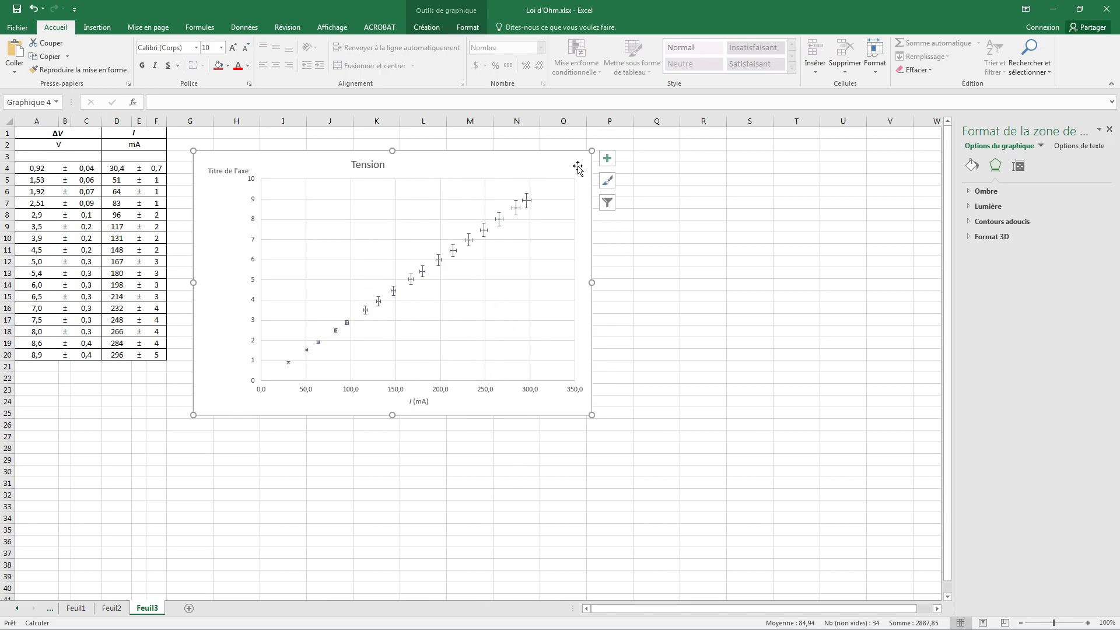
click(1078, 9)
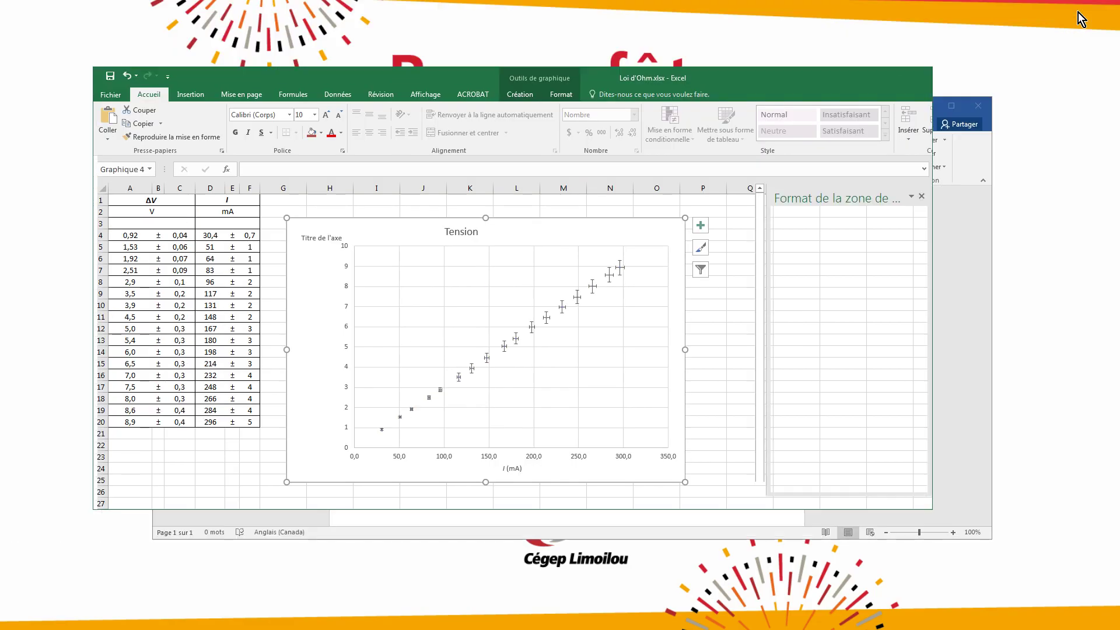
click(943, 113)
click(946, 106)
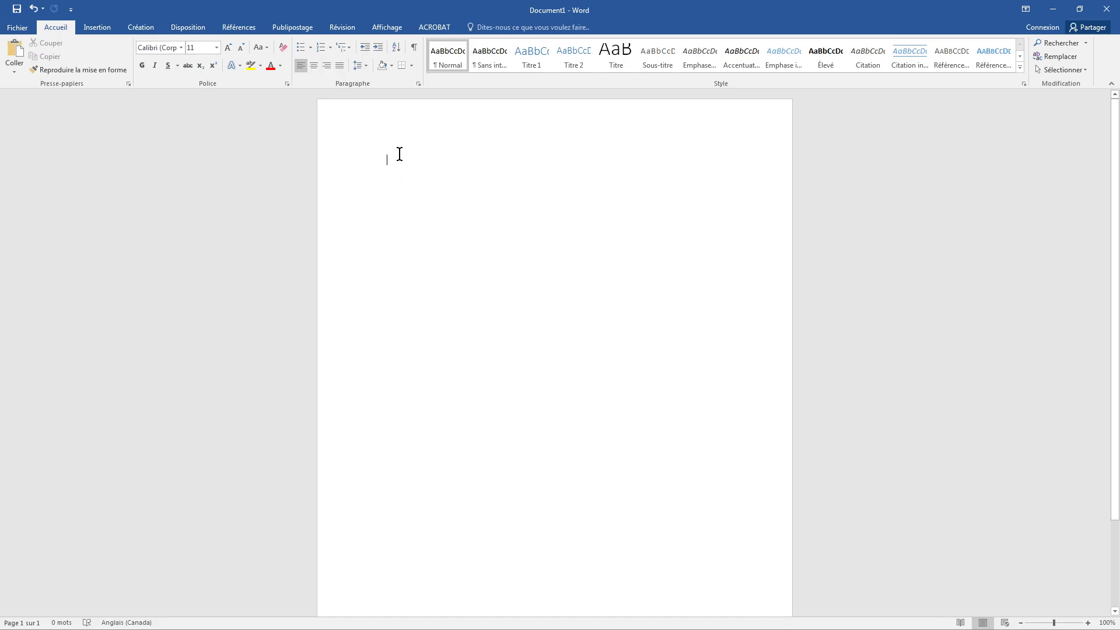
Step: Paste the chart into the document, keeping the source formatting and linking the data
click(12, 70)
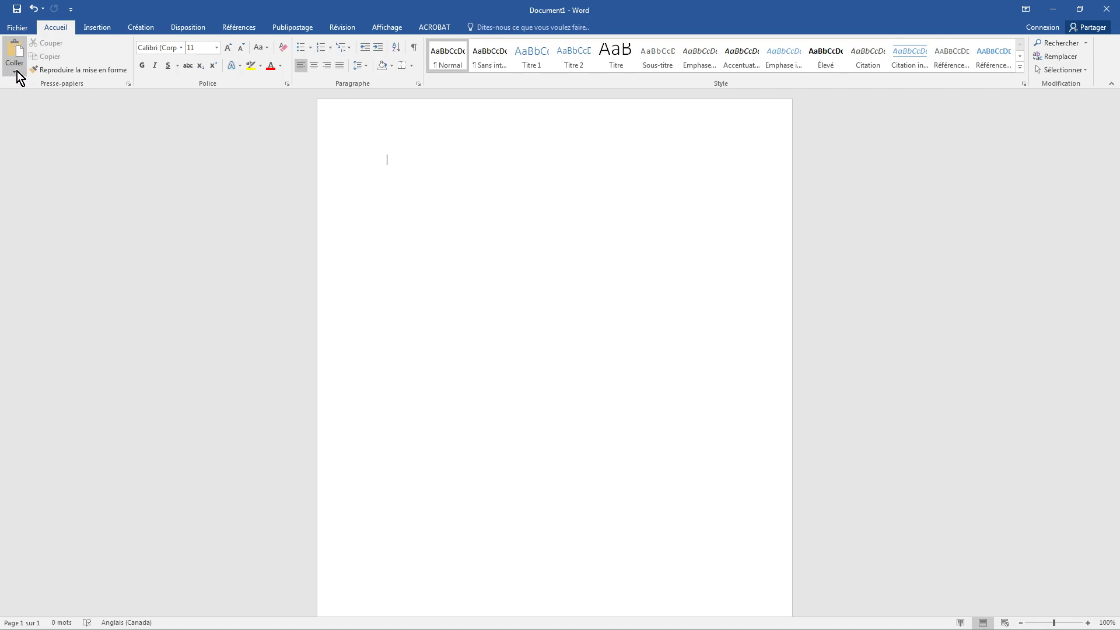
key(ctrl+v)
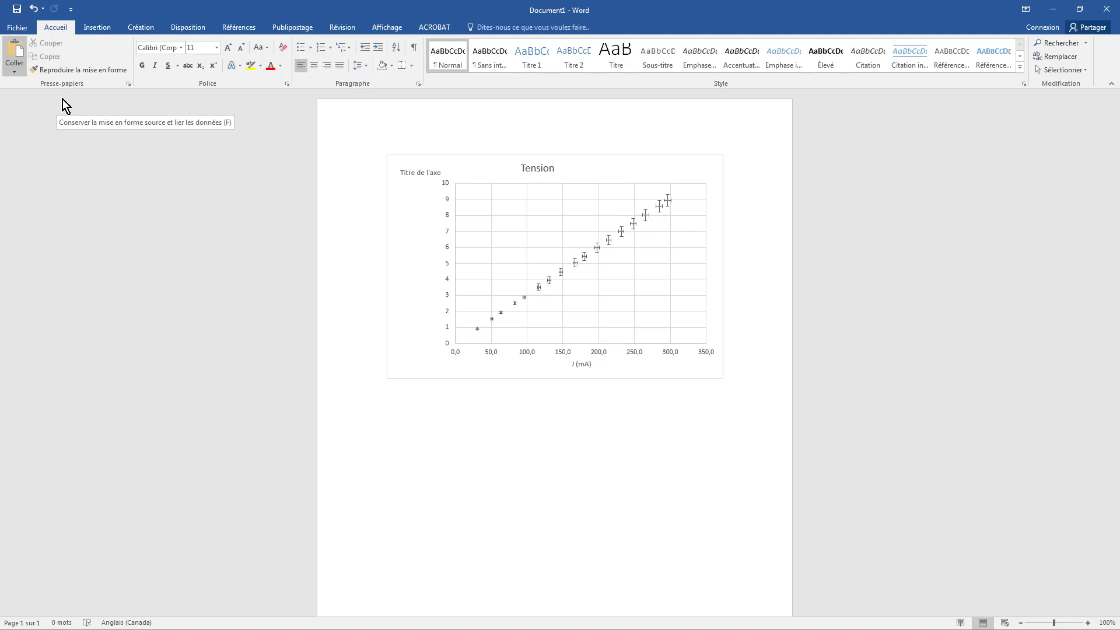
click(62, 99)
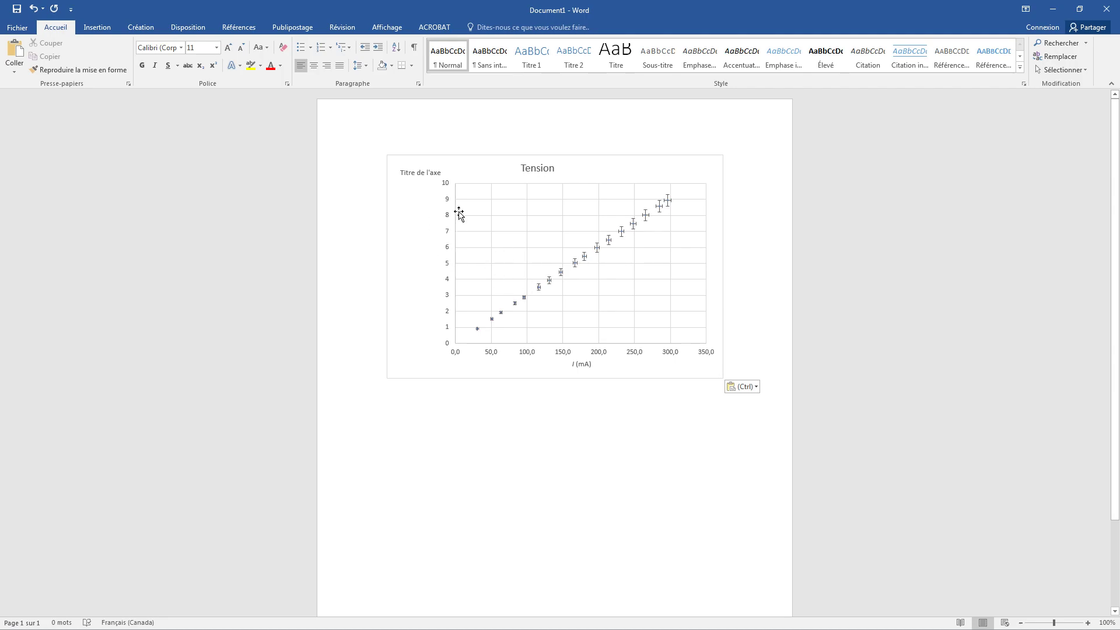
Step: Return to the Loi d'Ohm.xlsx workbook in Excel and change the current value in cell D14 to 400
click(1078, 11)
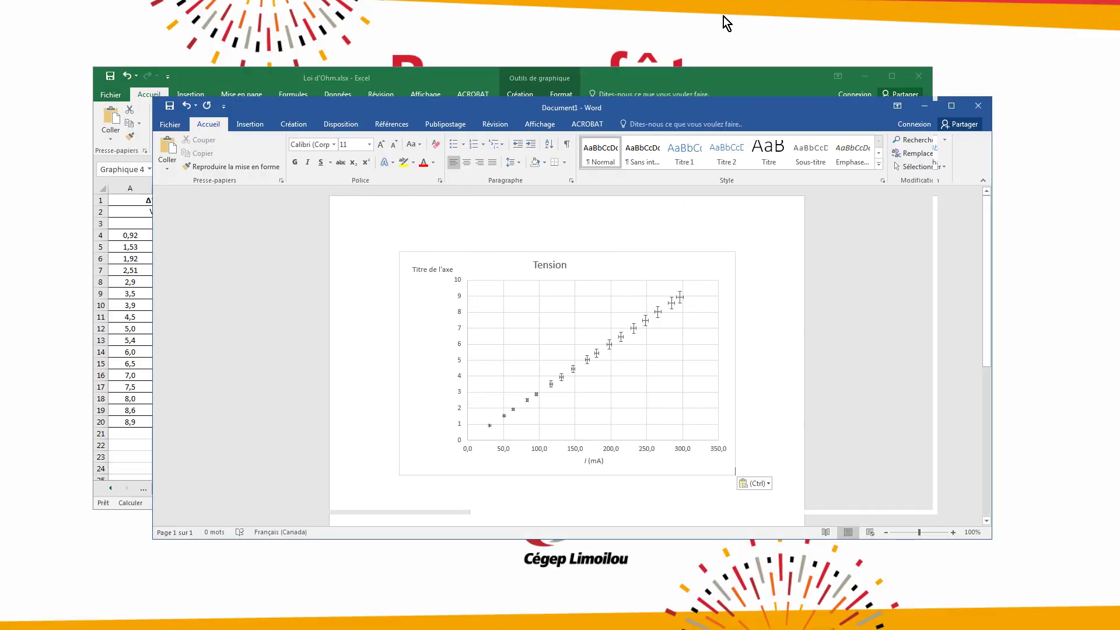
click(671, 79)
click(218, 352)
text(400)
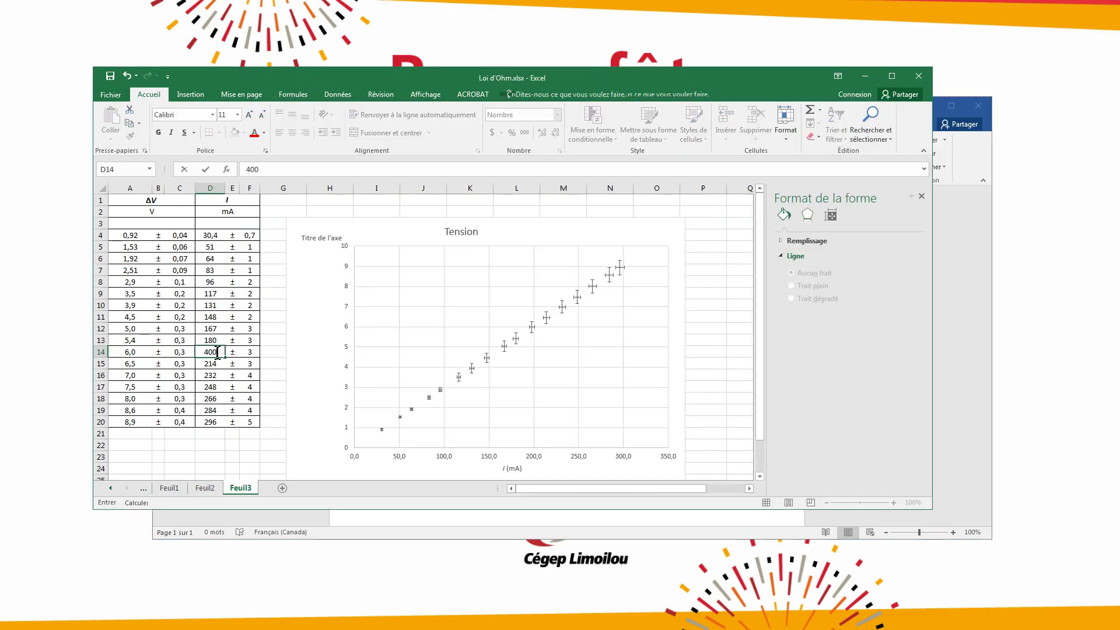
key(Return)
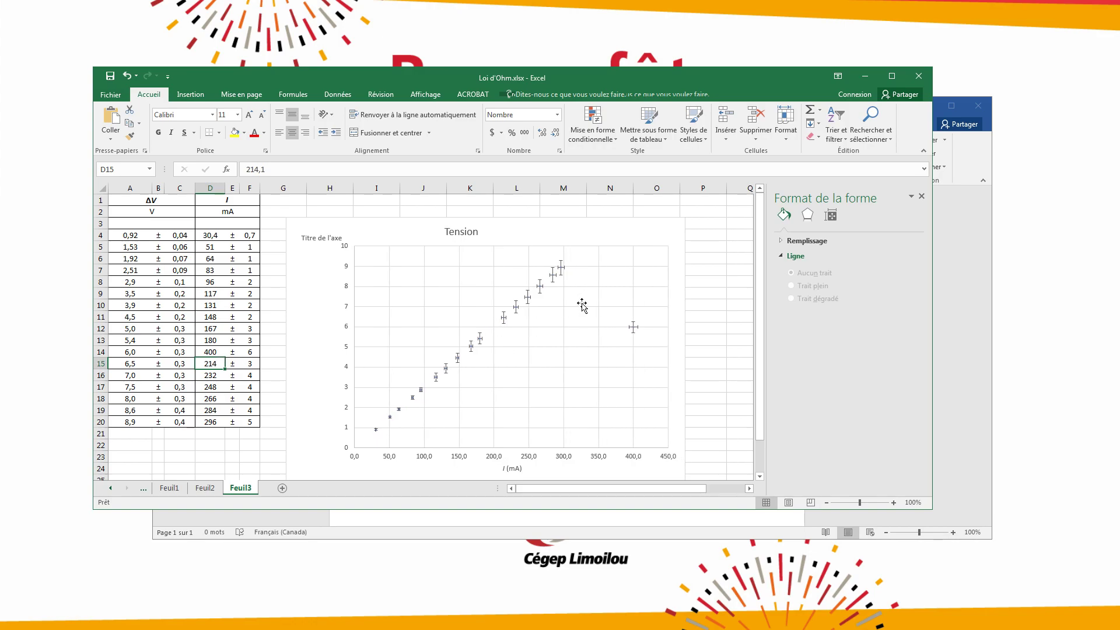